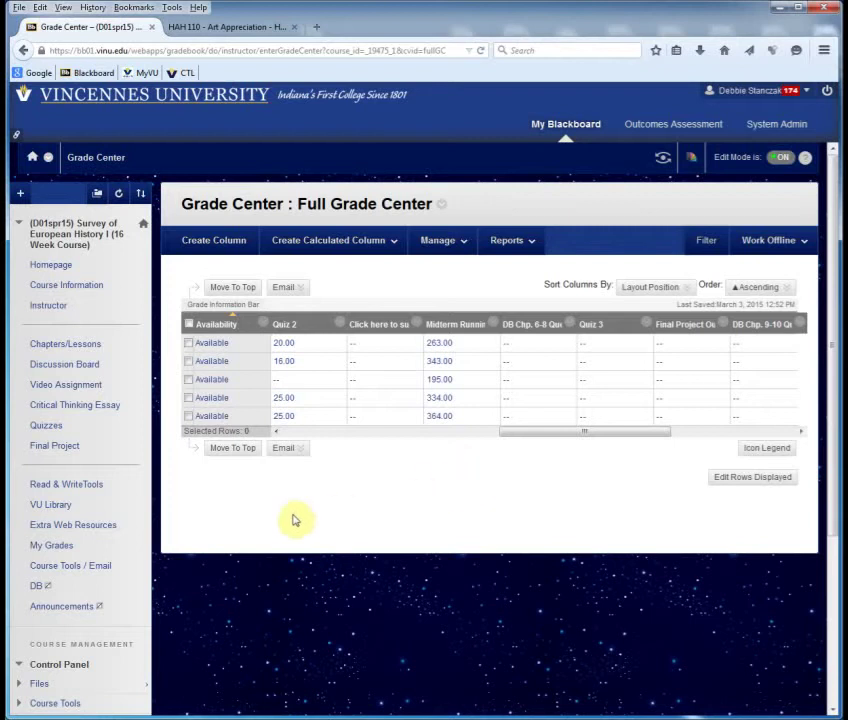
- Review the assignment points and grade scale in the course syllabus, and return to the Full Grade Center
click(241, 32)
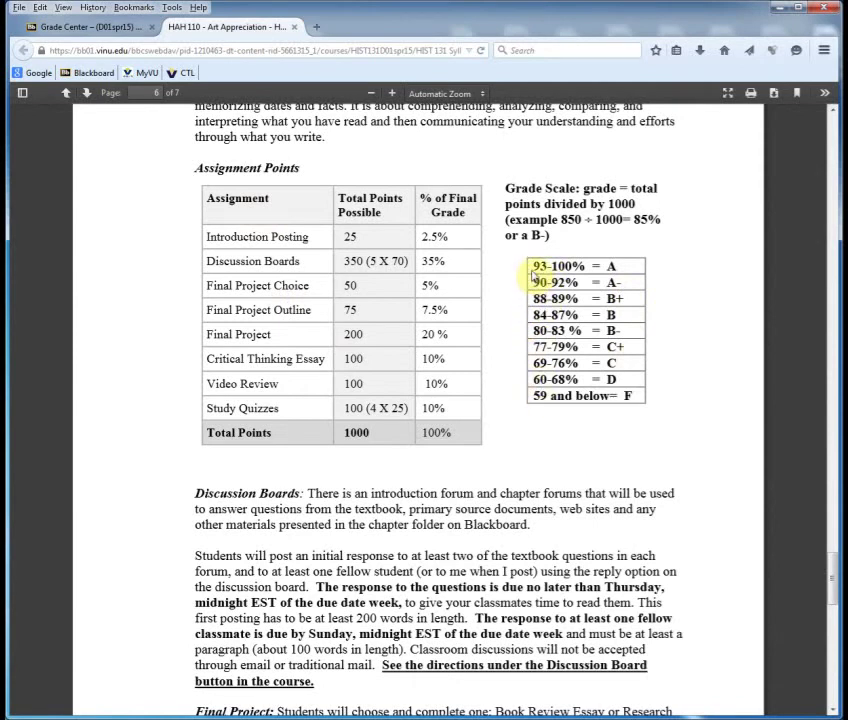
click(62, 24)
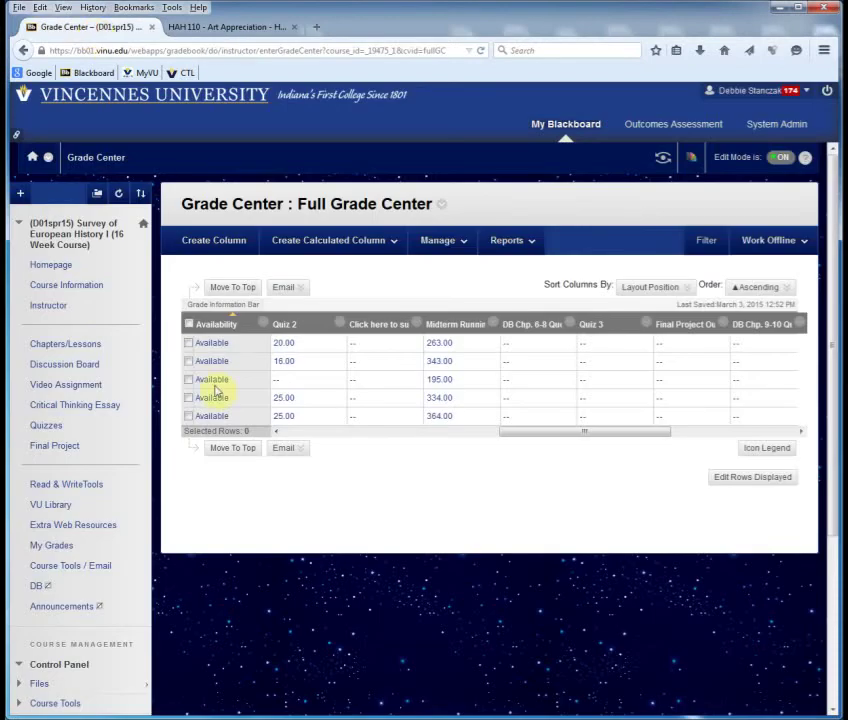
scroll(314, 642, down, 2)
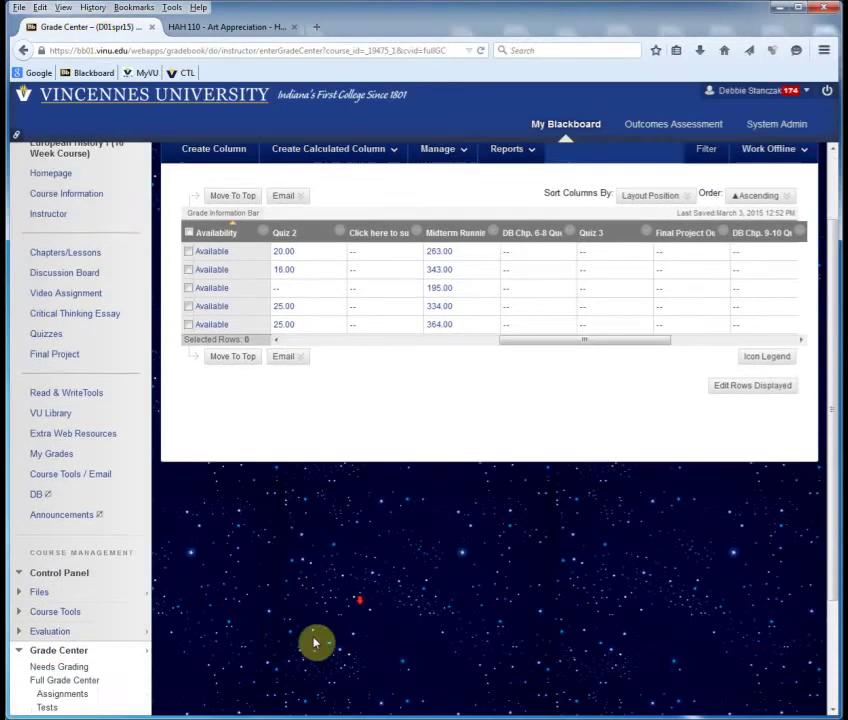
scroll(120, 660, down, 1)
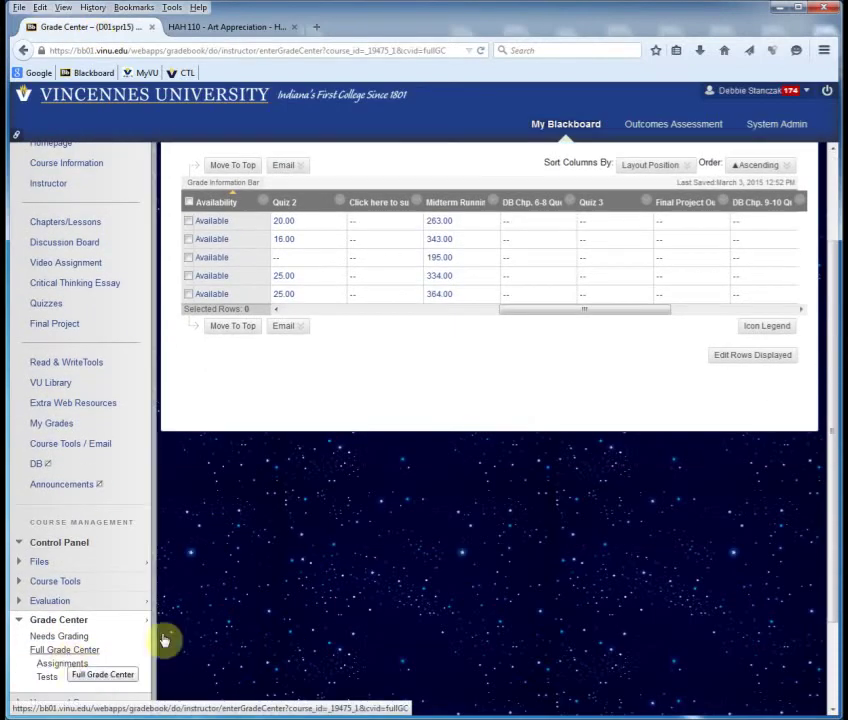
scroll(534, 610, up, 3)
- Make a copy of the Letter grading schema in the course's Grading Schemas
mouse_move(490, 250)
click(447, 248)
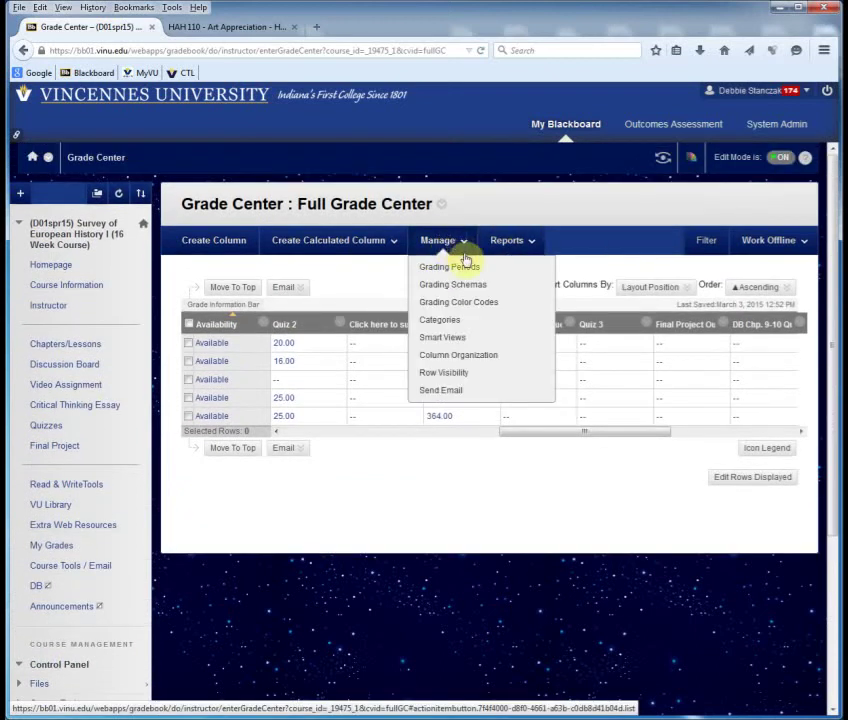
click(477, 290)
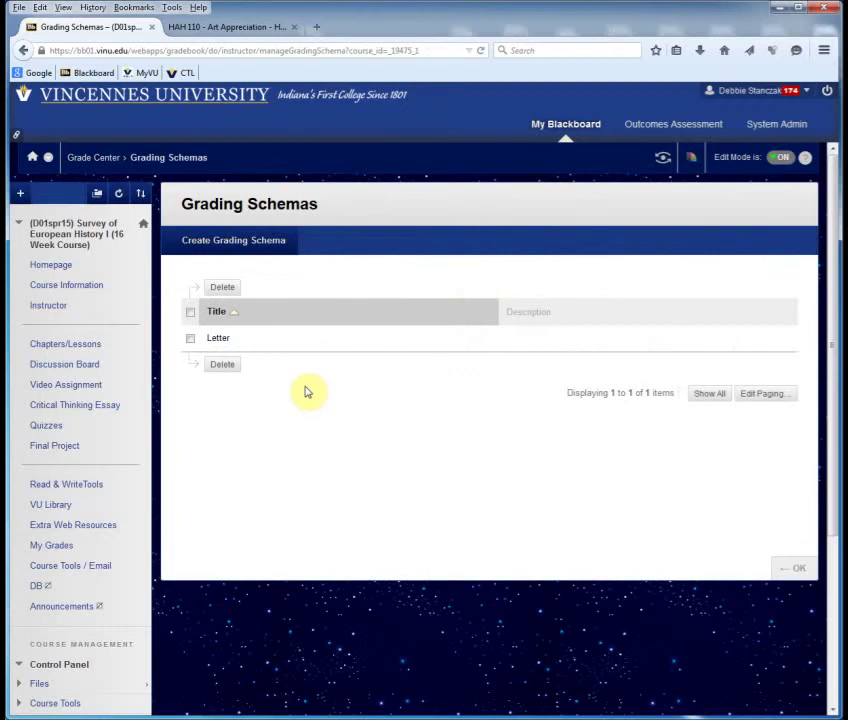
mouse_move(242, 343)
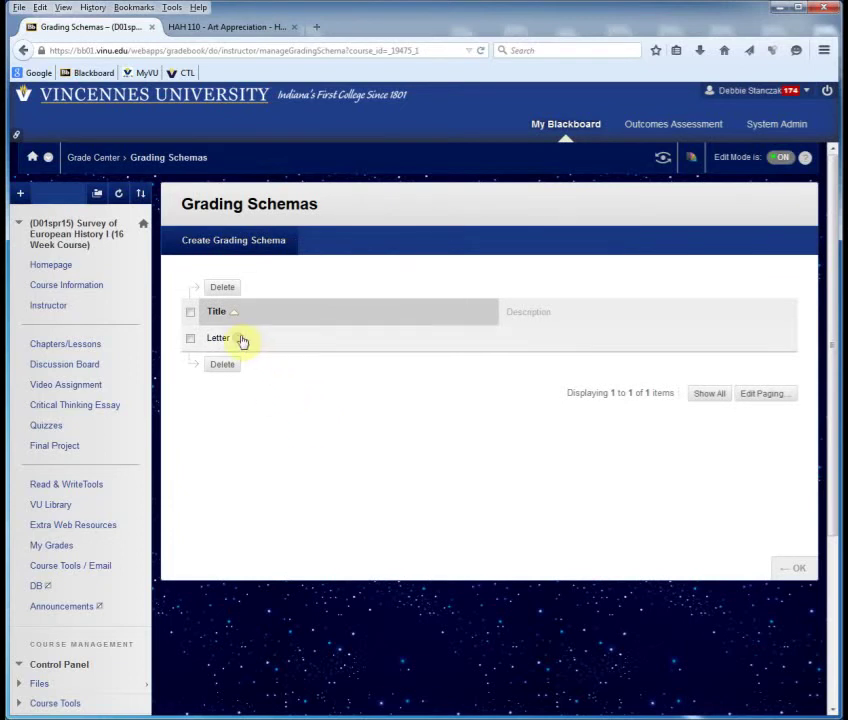
click(239, 342)
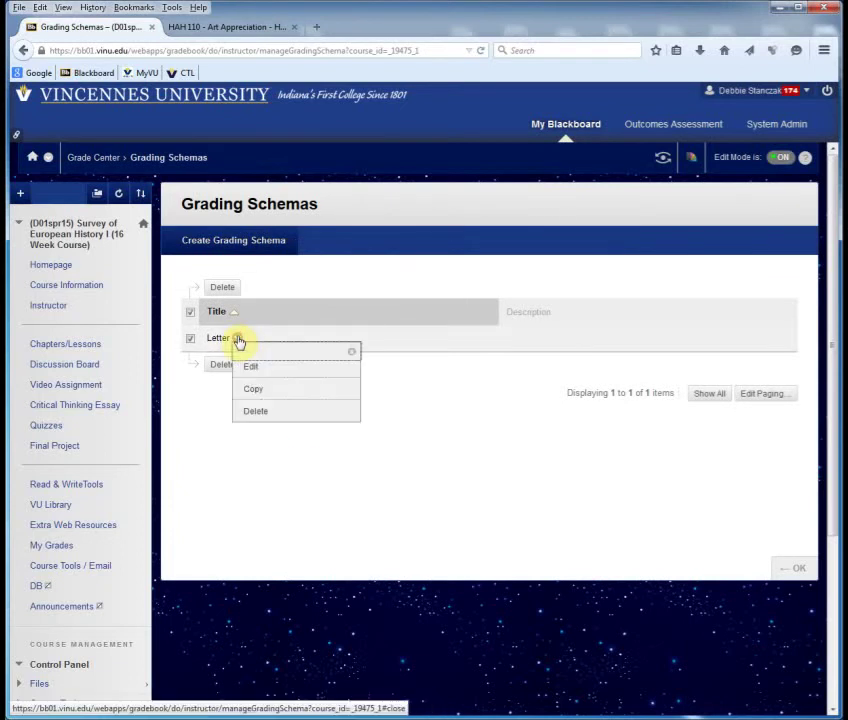
click(252, 389)
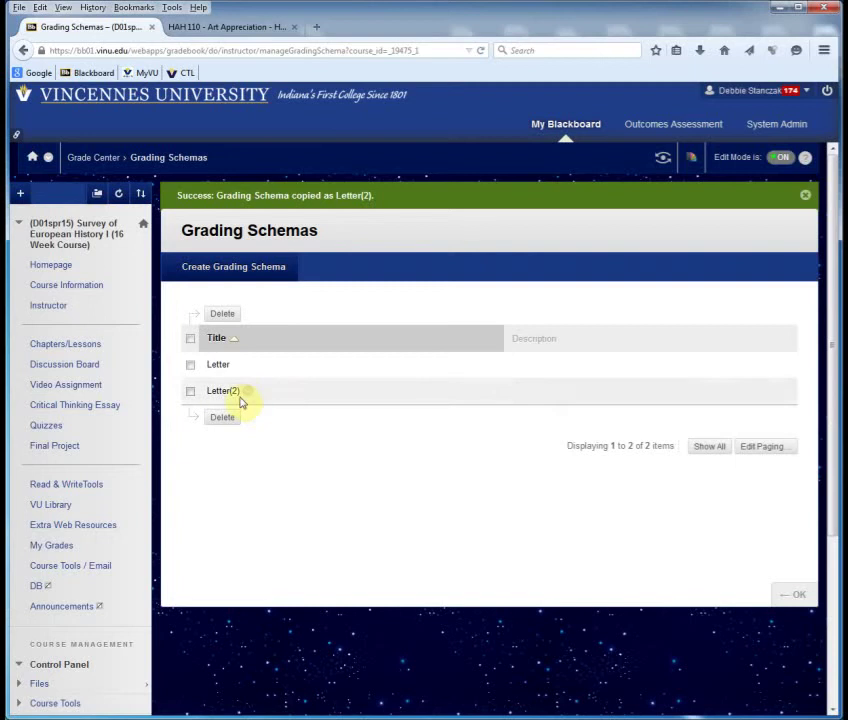
- Open the copied schema Letter(2) for editing and rename it HIST131 Schema
mouse_move(235, 391)
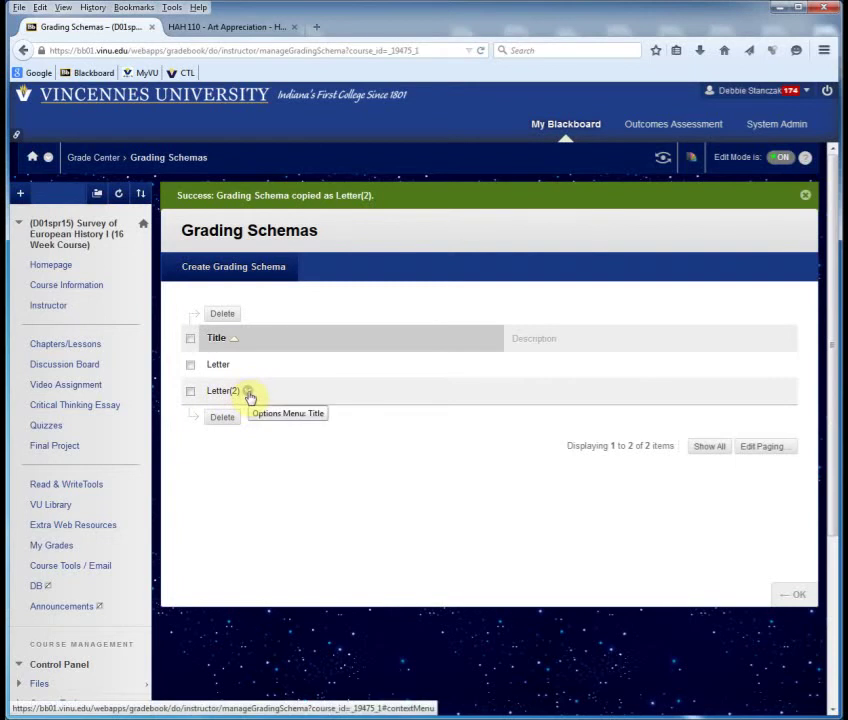
click(249, 395)
click(258, 419)
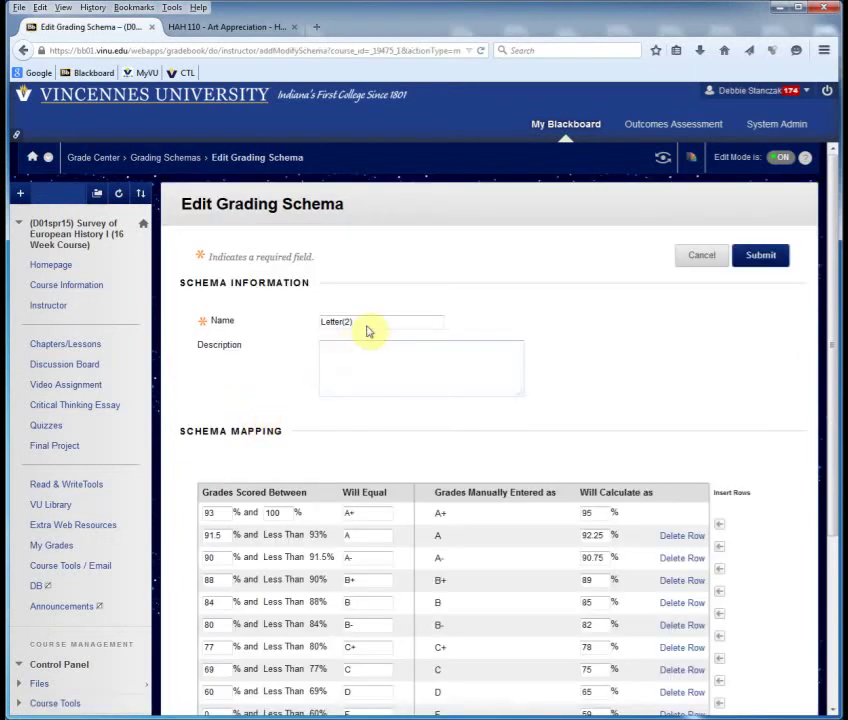
drag(366, 322, 302, 317)
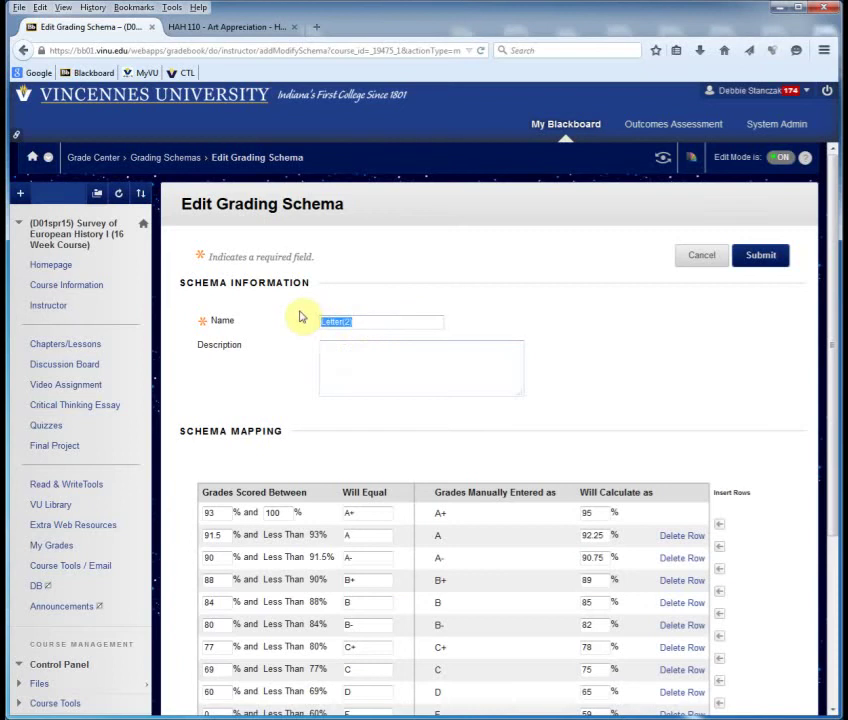
text(HIST1)
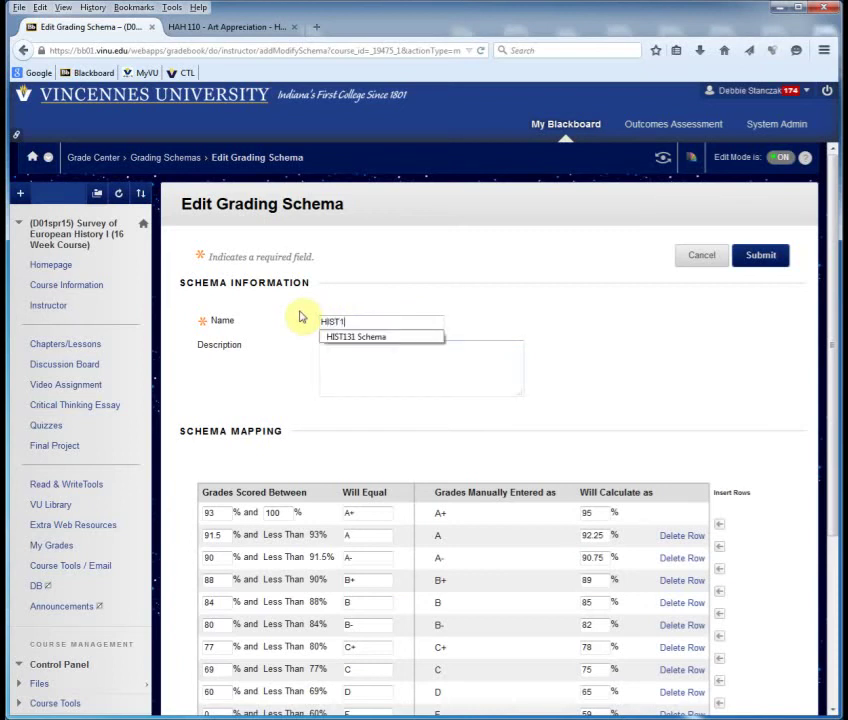
text(31 Schema)
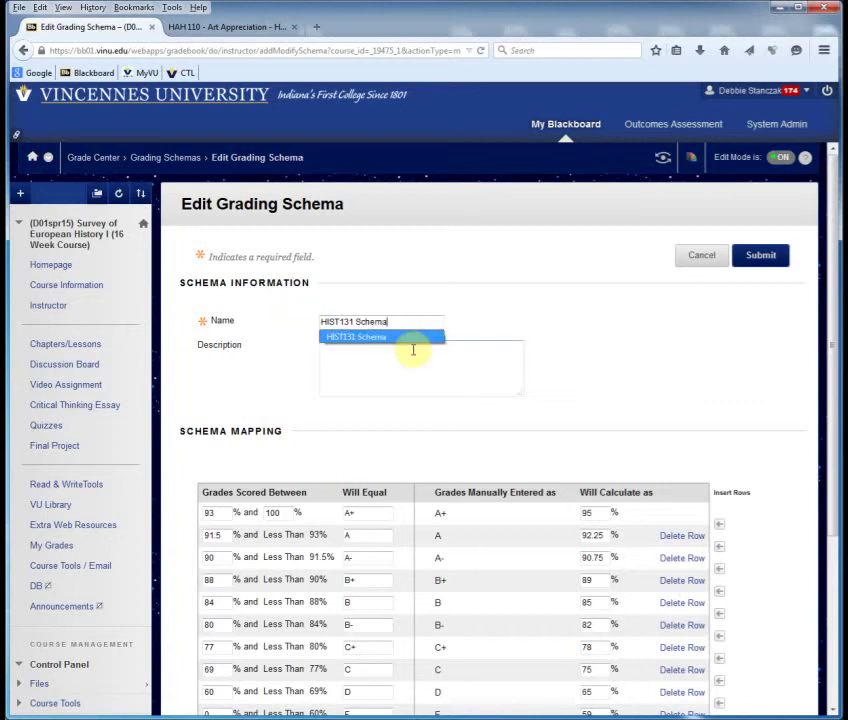
click(541, 350)
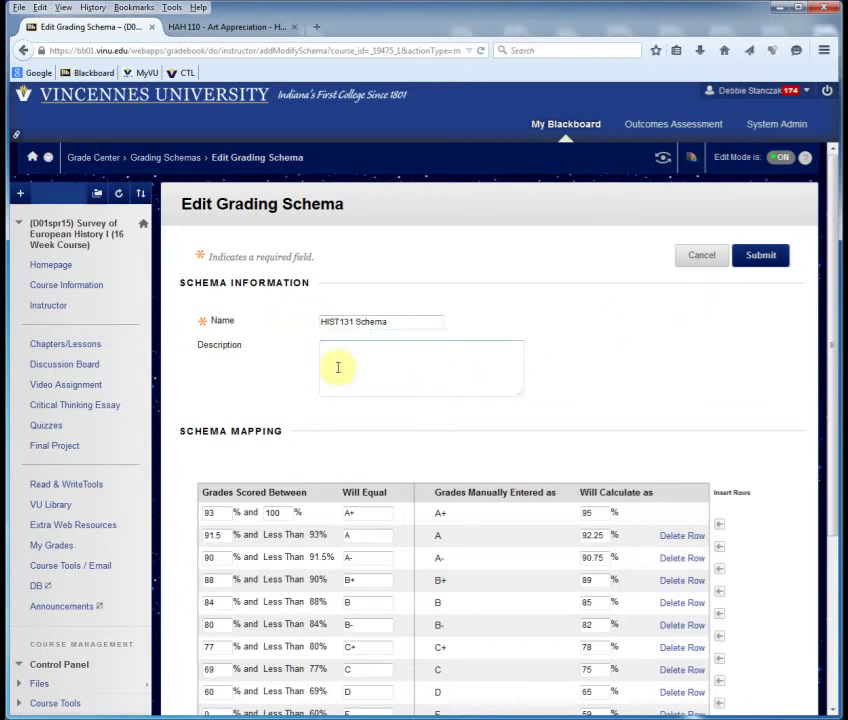
- Map the 93–100% range to A, delete the row for 91.5% to less than 93%, and submit the schema
scroll(338, 419, down, 1)
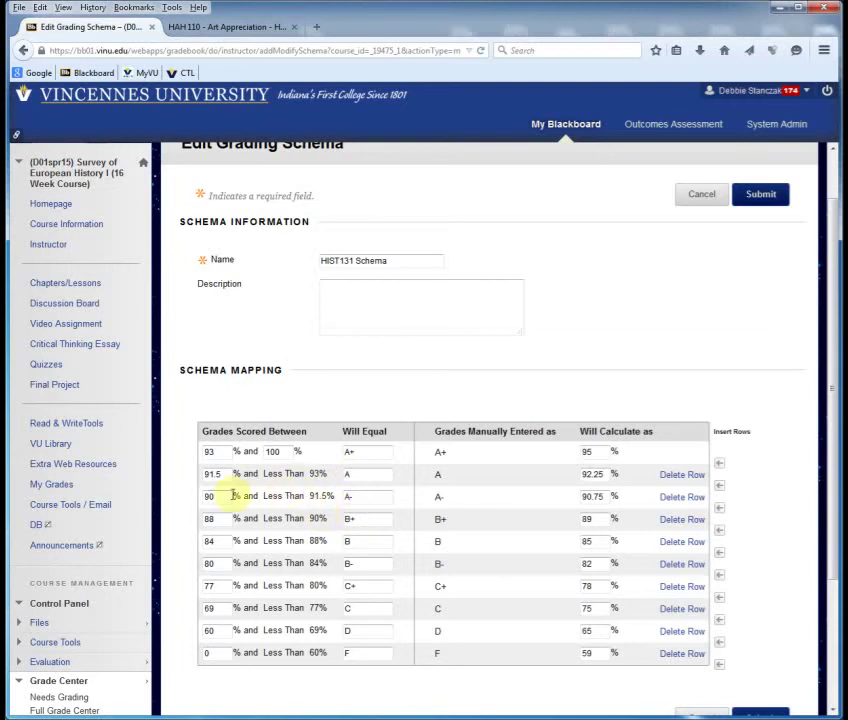
click(364, 452)
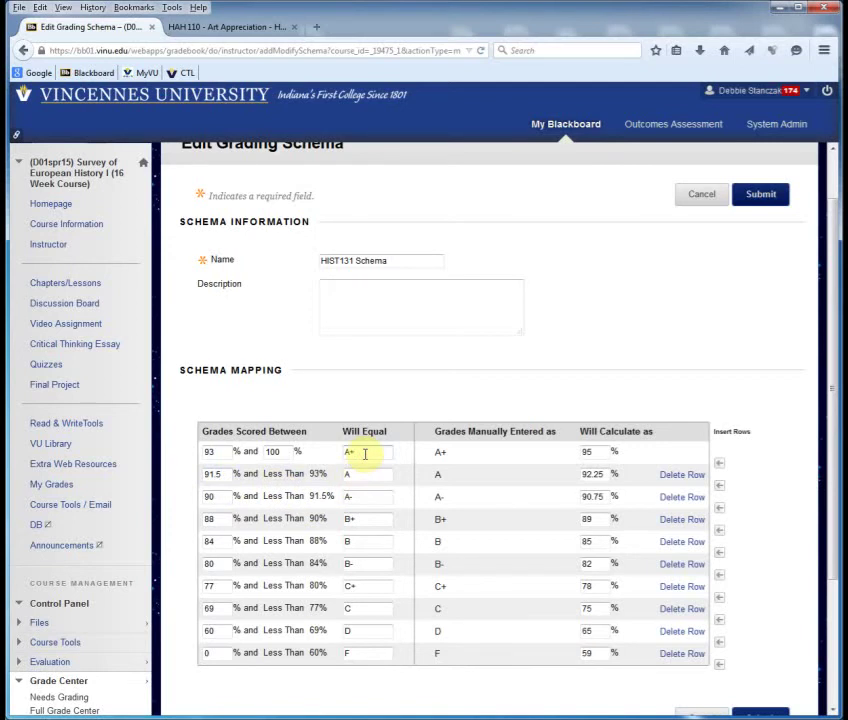
key(BackSpace)
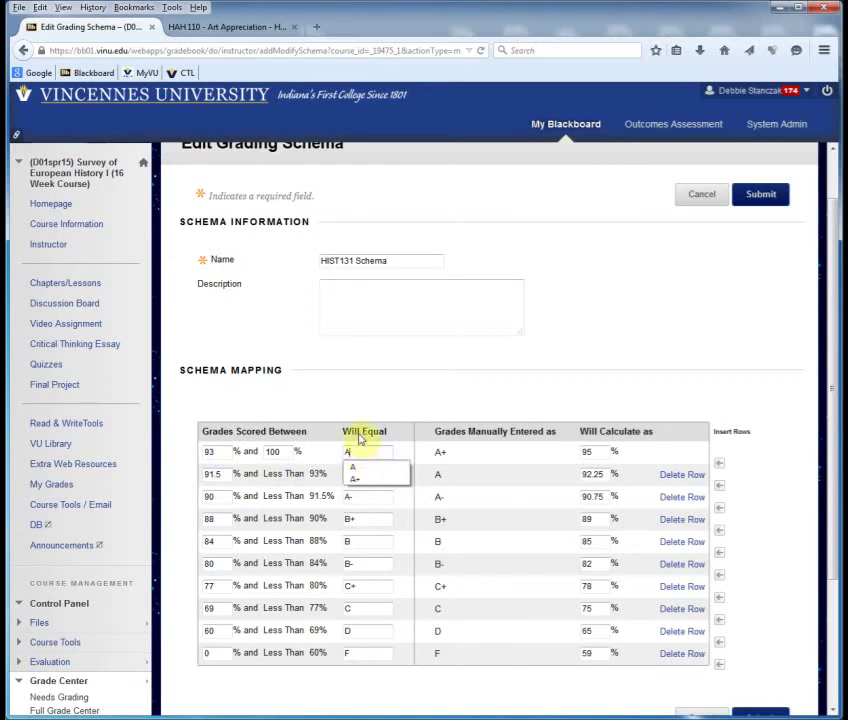
click(350, 404)
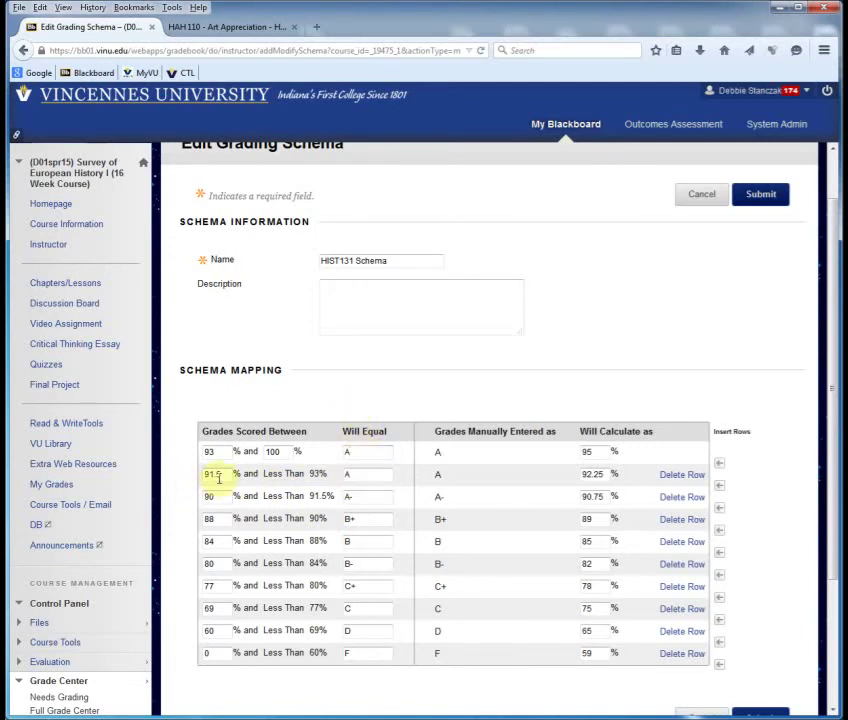
click(693, 478)
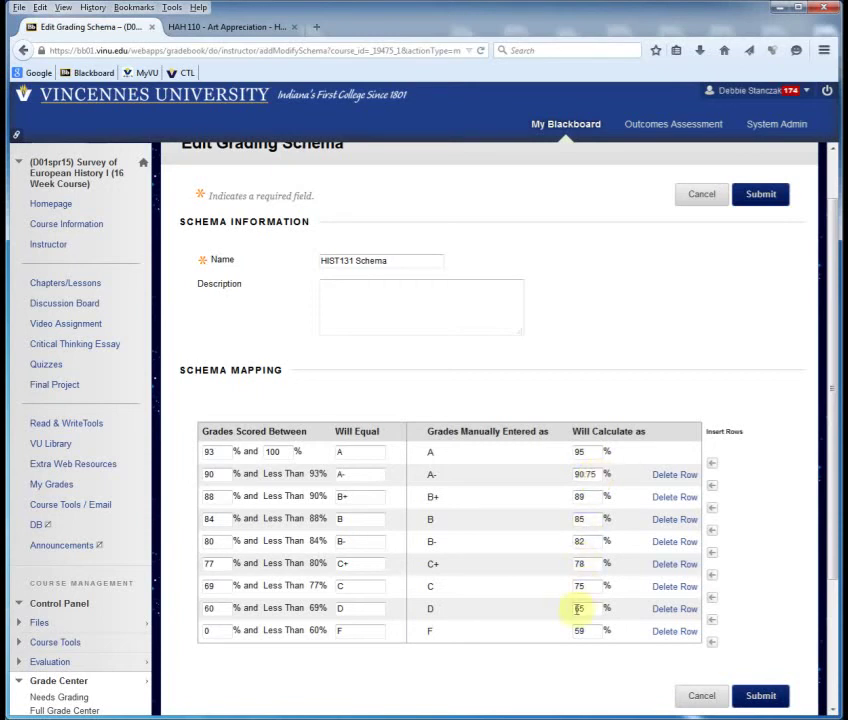
scroll(577, 660, down, 1)
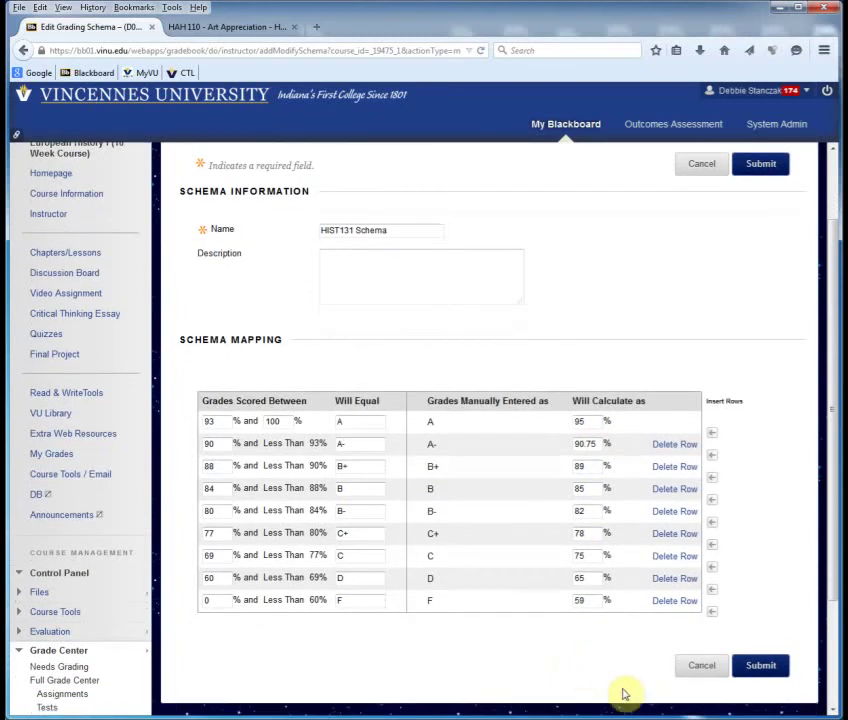
click(766, 667)
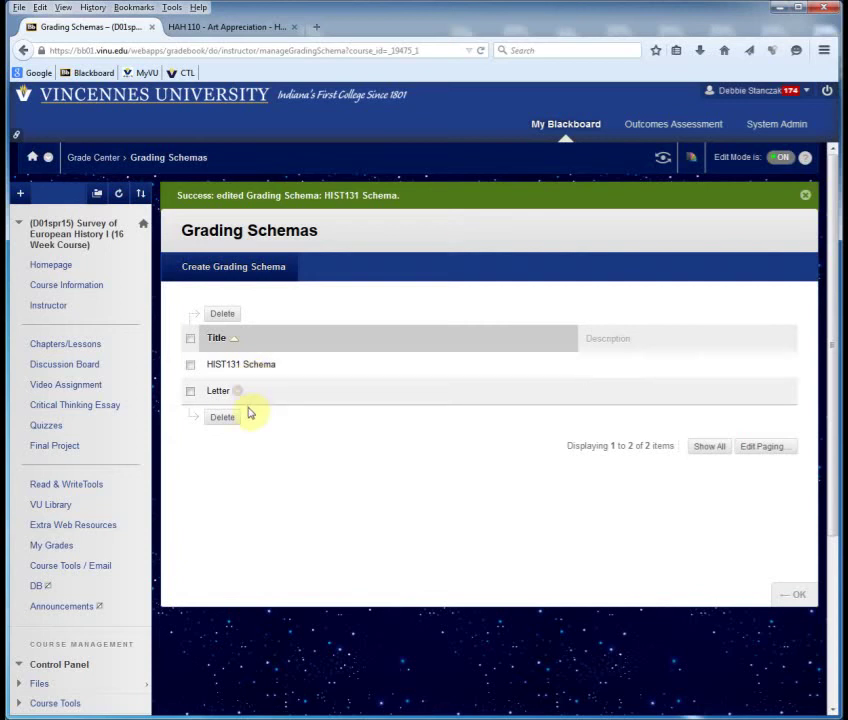
- In the Full Grade Center, set the Midterm Running Total column's secondary display to HIST131 Schema and submit the change
scroll(255, 478, down, 2)
scroll(255, 478, down, 1)
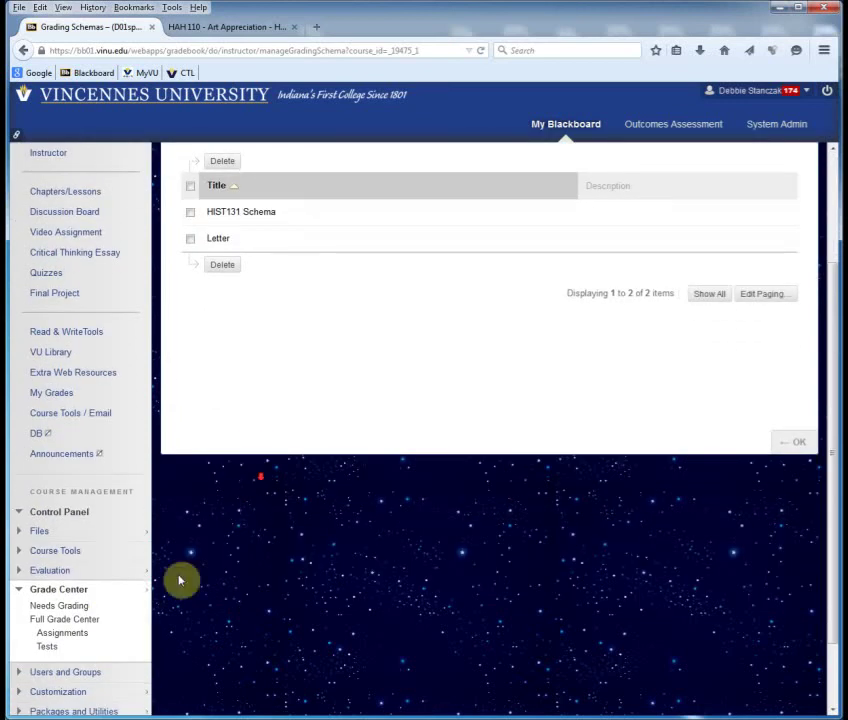
click(78, 619)
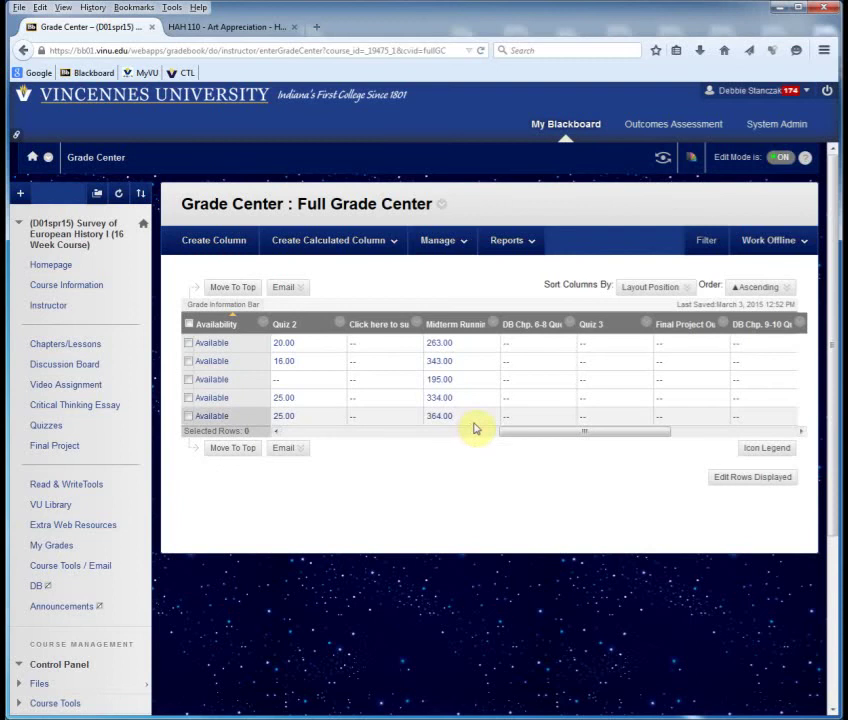
click(494, 326)
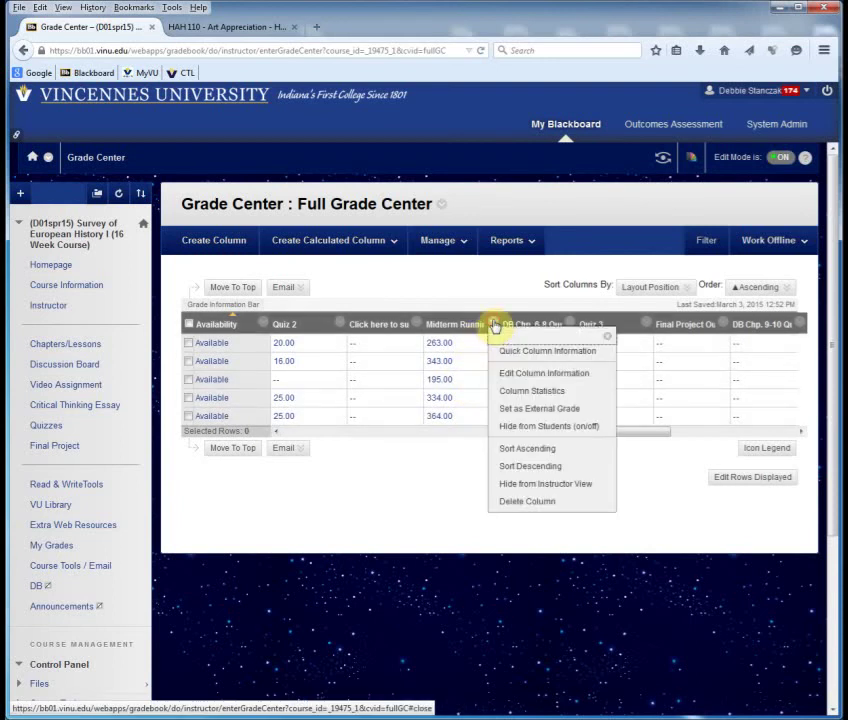
click(501, 377)
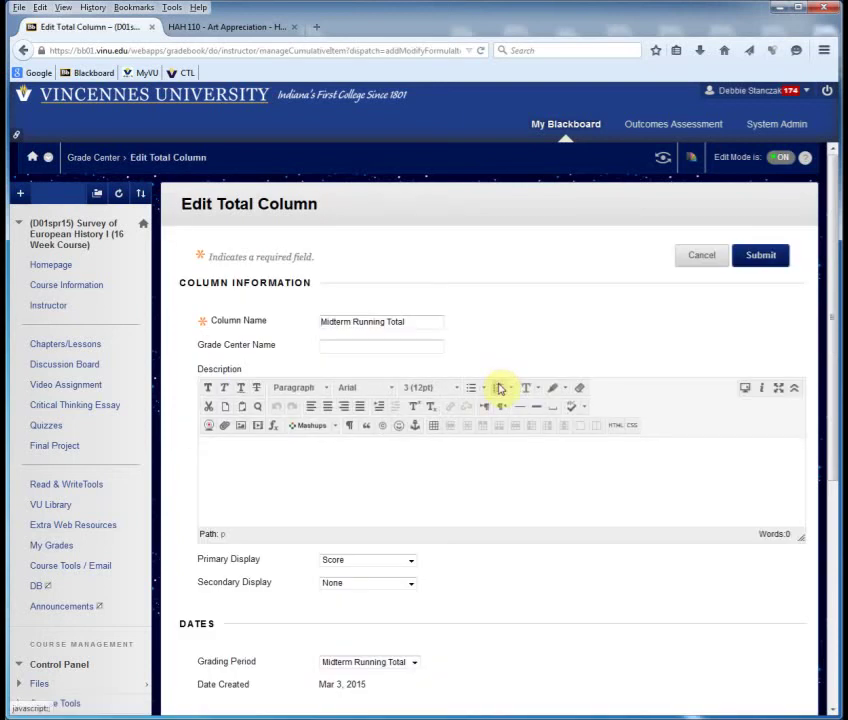
scroll(486, 508, down, 1)
scroll(486, 508, down, 1)
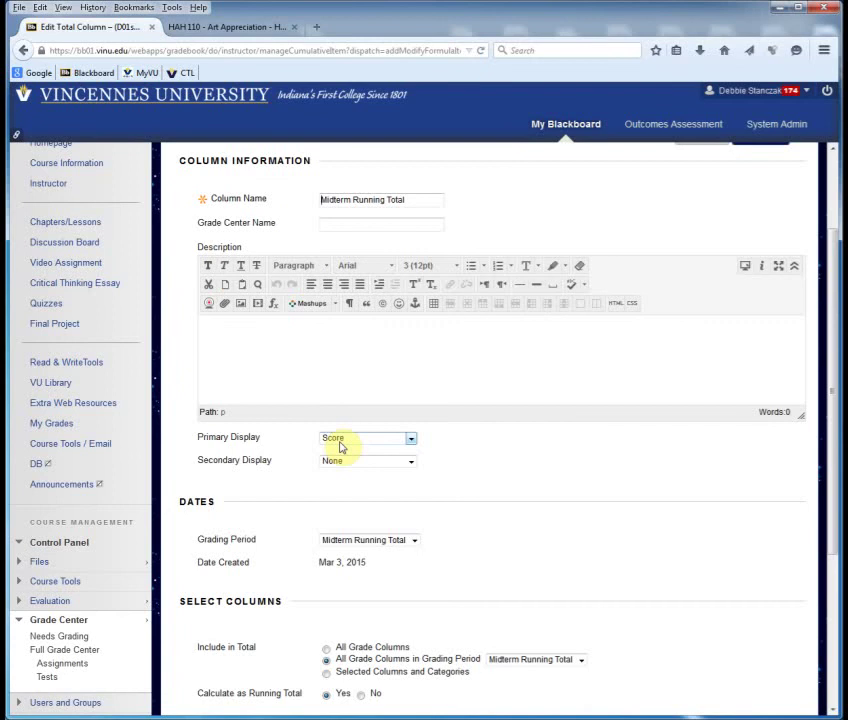
click(411, 462)
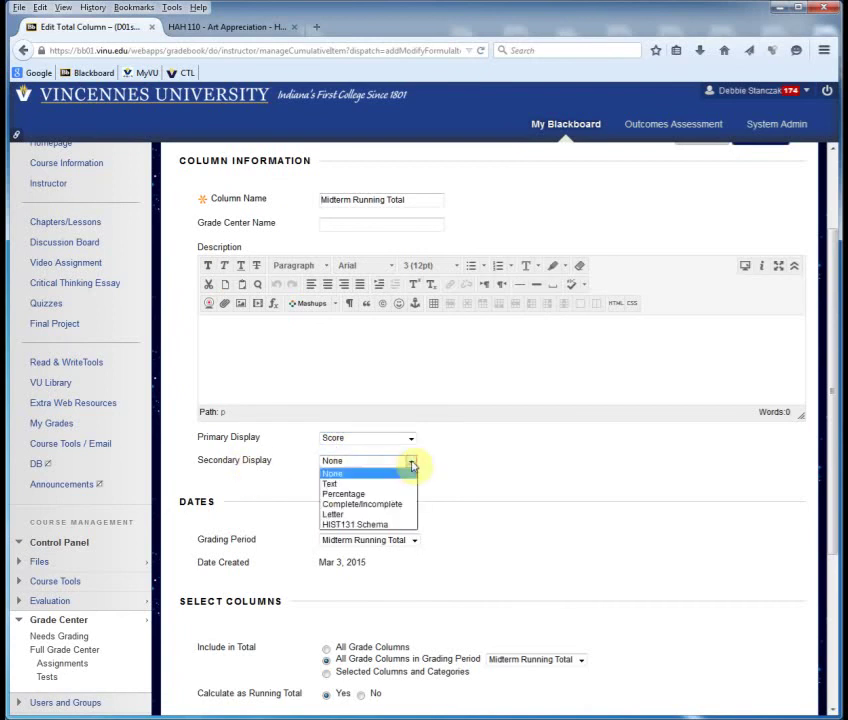
click(390, 525)
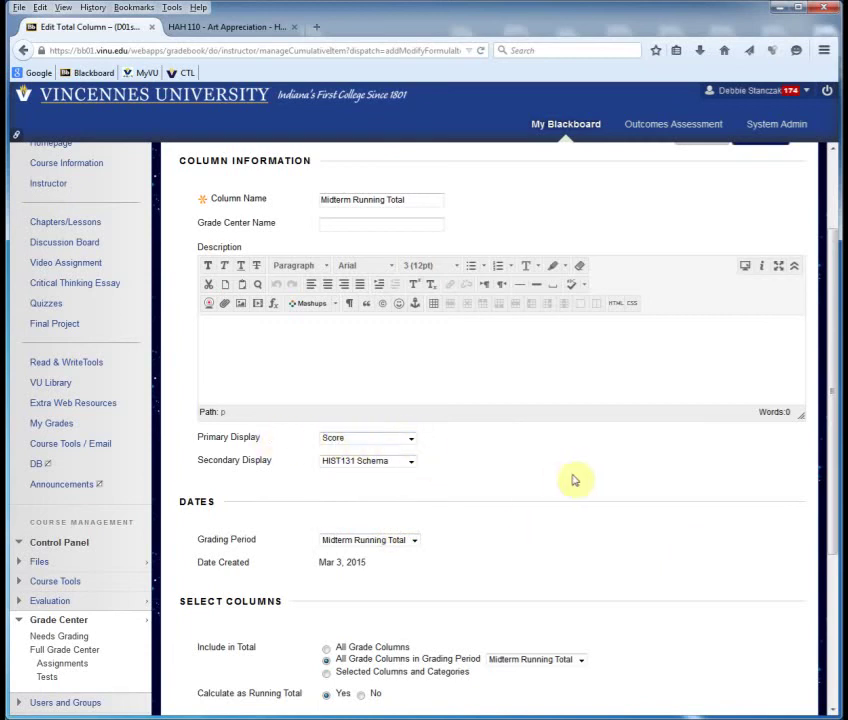
scroll(702, 606, down, 5)
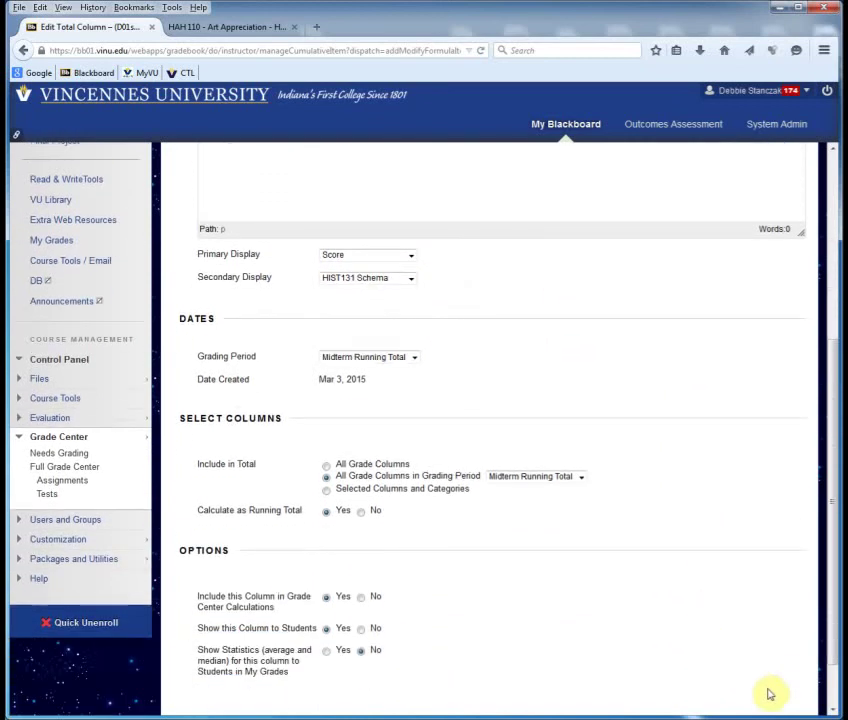
click(765, 680)
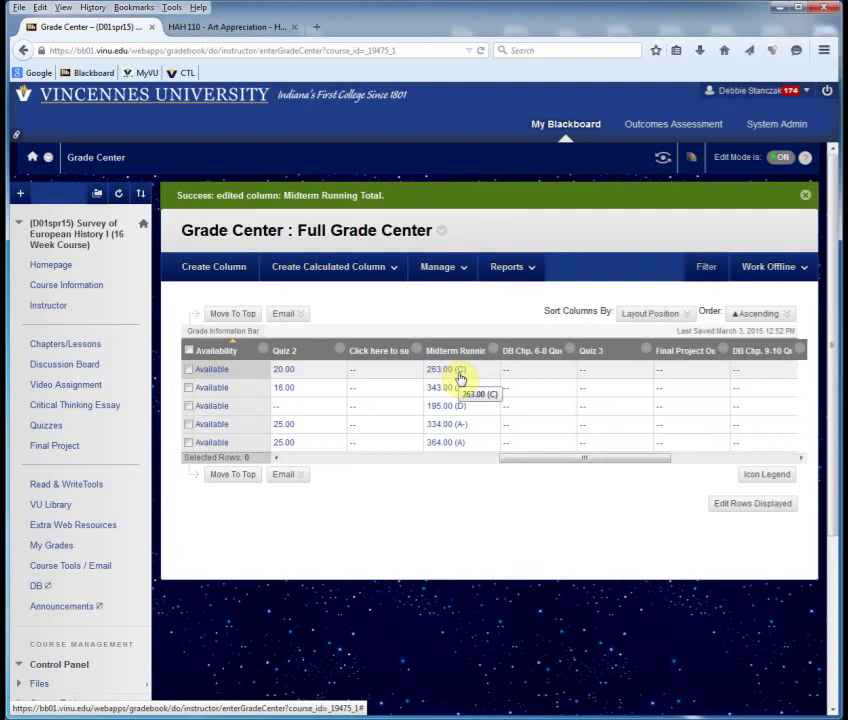
- Start a new calculated total column and name it Midterm Grade
click(349, 280)
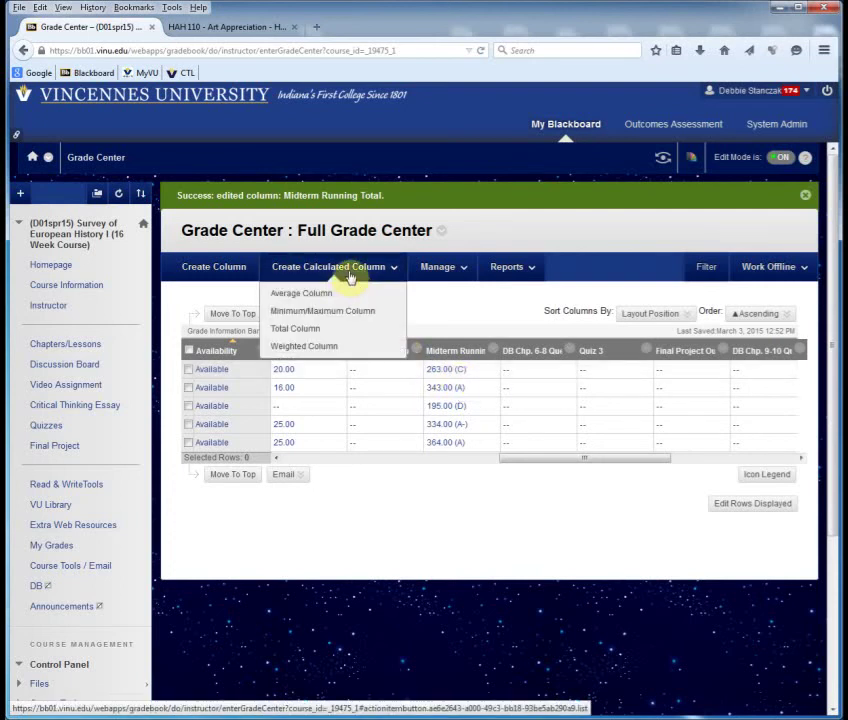
click(311, 332)
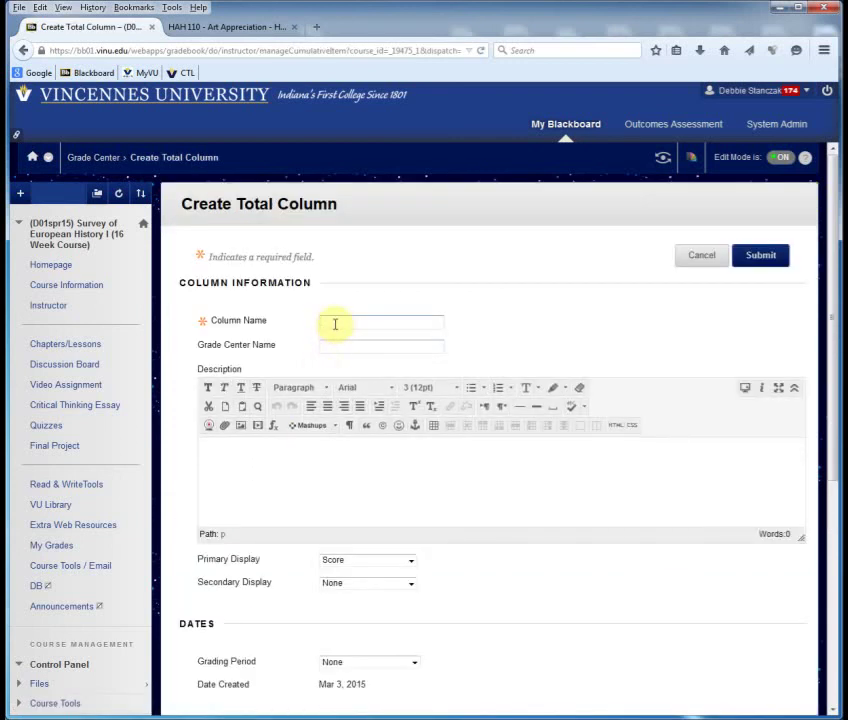
click(335, 322)
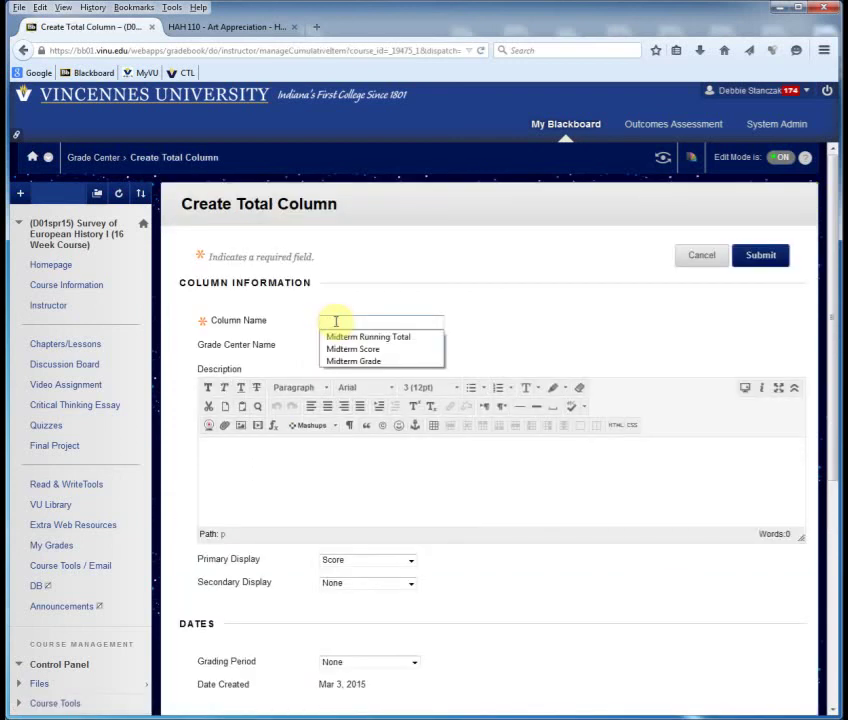
click(342, 362)
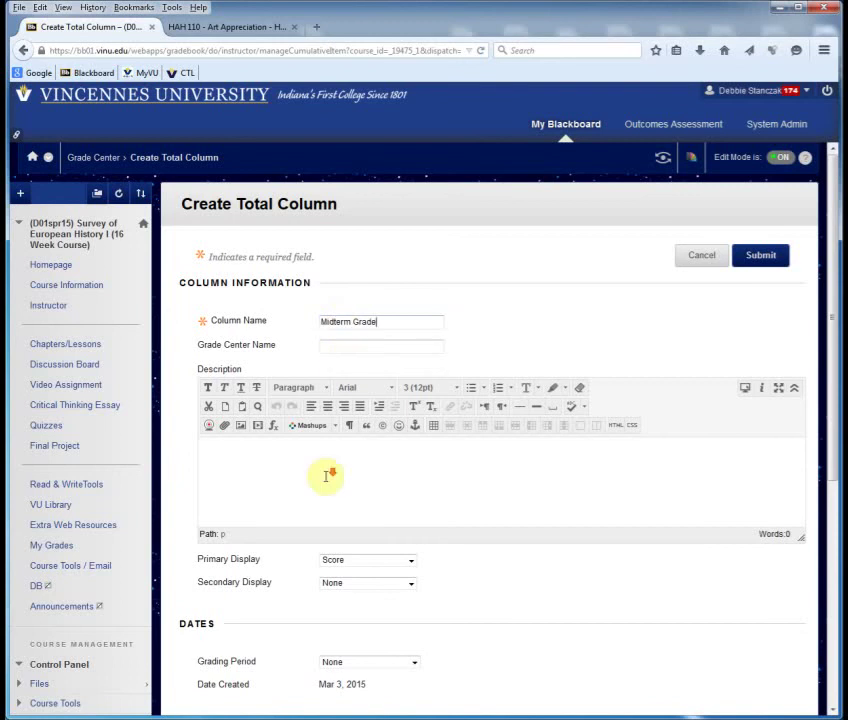
- Set the new column's primary display to HIST131 Schema and its grading period to Midterm Running Total
scroll(325, 473, down, 2)
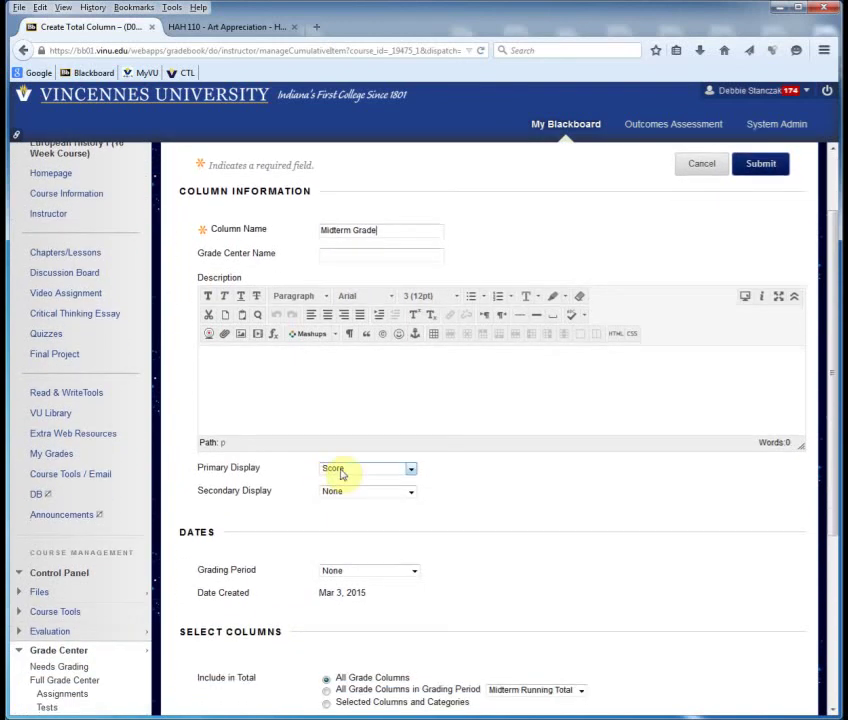
click(341, 472)
click(348, 534)
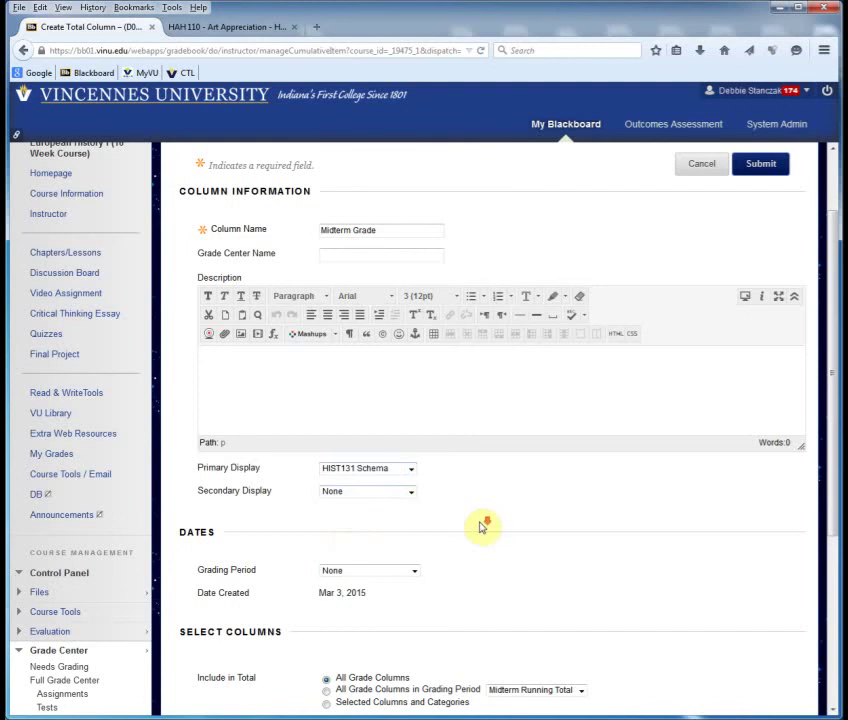
scroll(481, 527, down, 2)
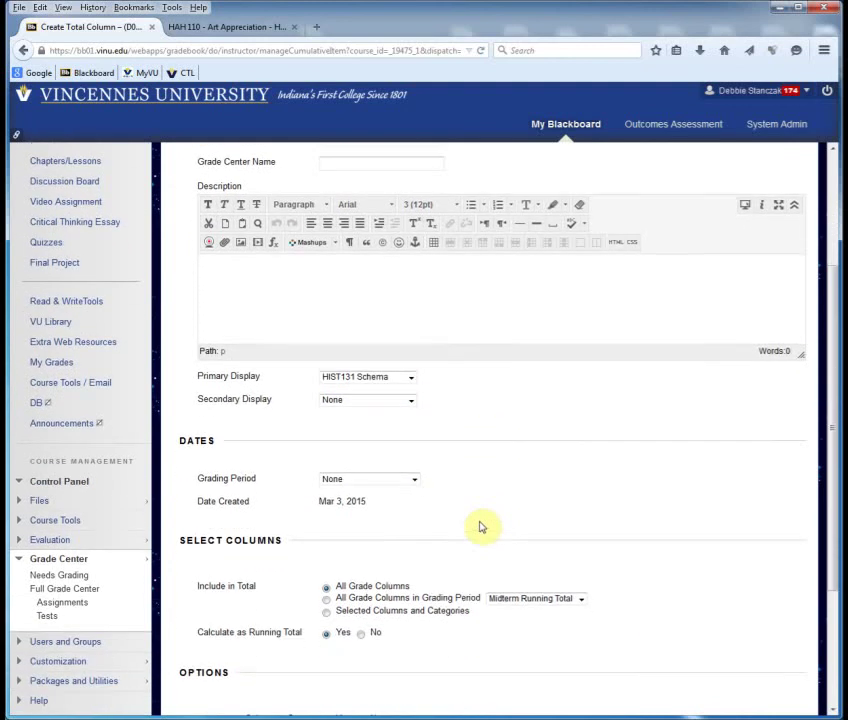
click(414, 482)
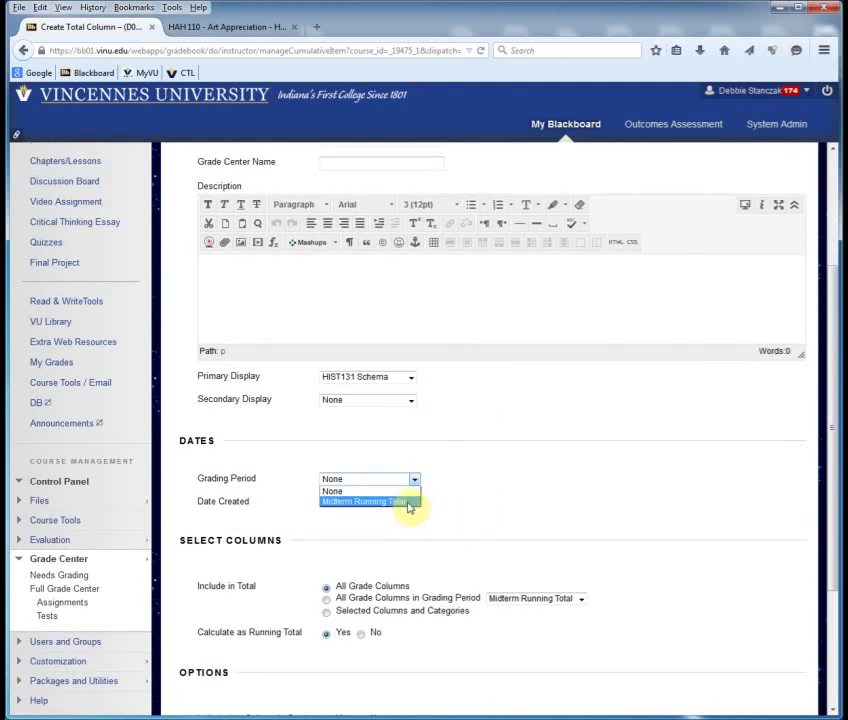
click(409, 502)
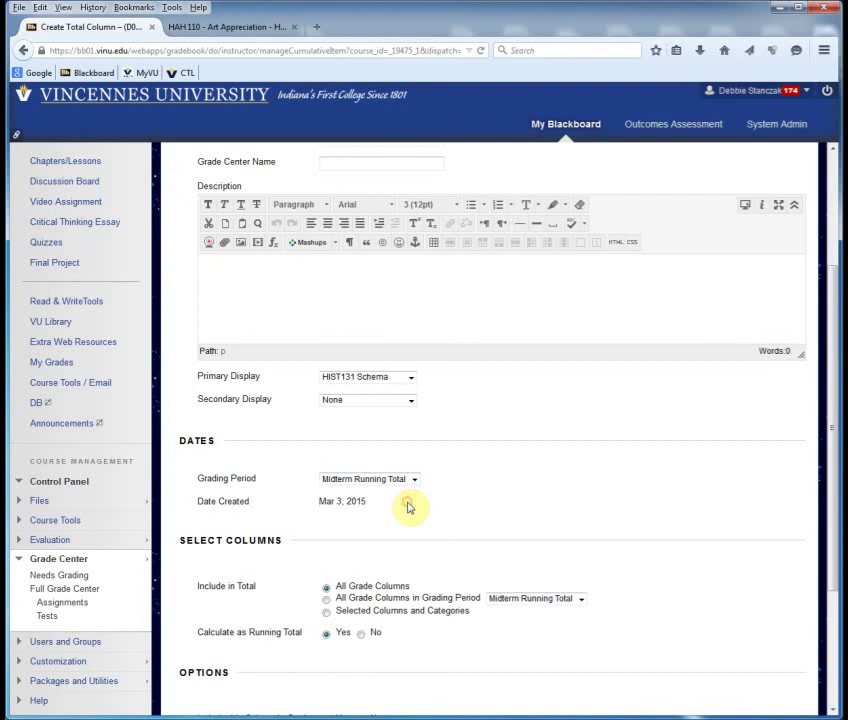
- Include all grade columns in the Midterm Running Total grading period in the total and submit the new column
scroll(408, 508, down, 2)
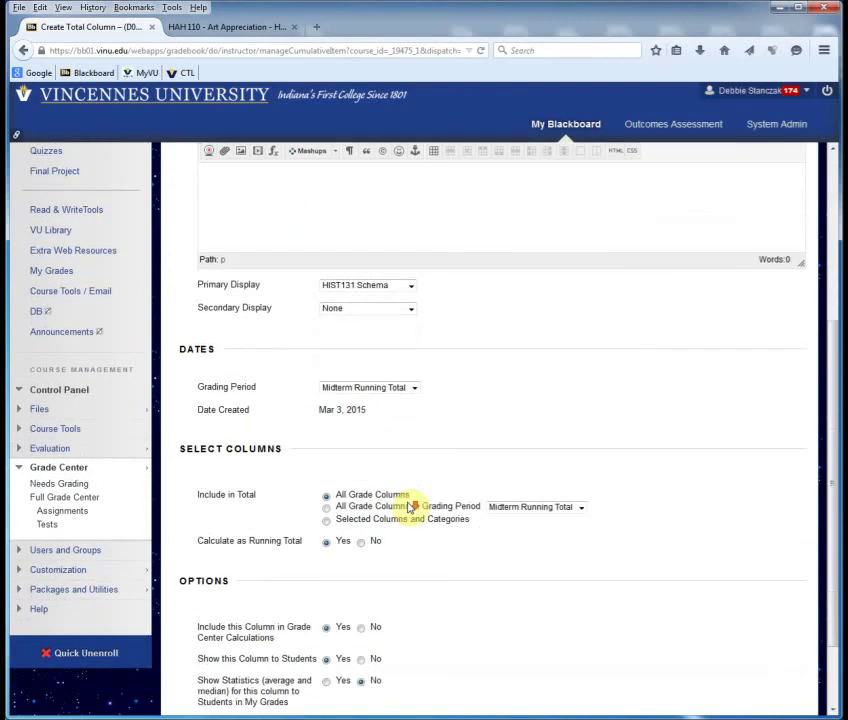
click(327, 508)
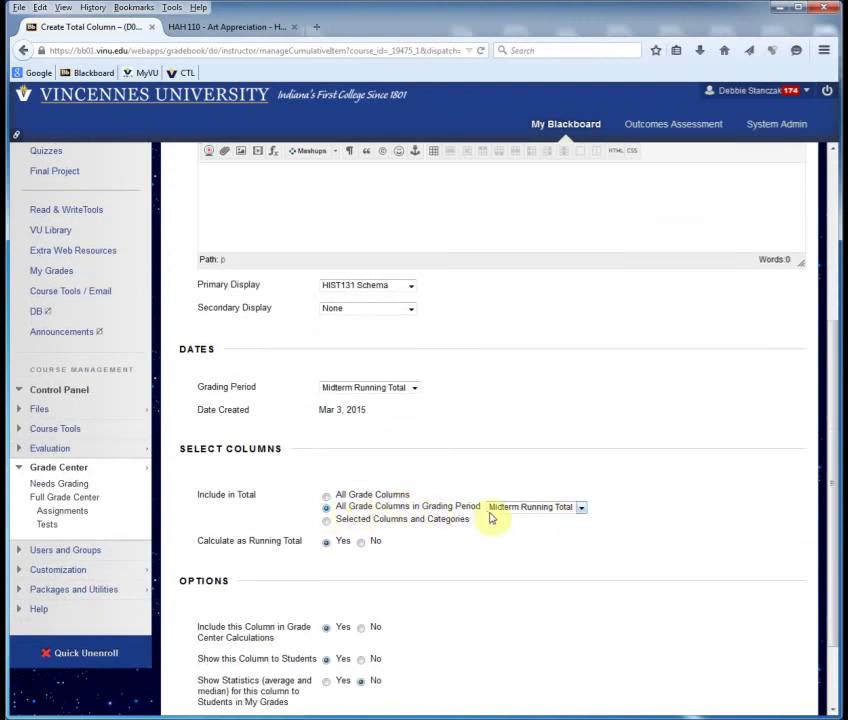
scroll(614, 553, down, 2)
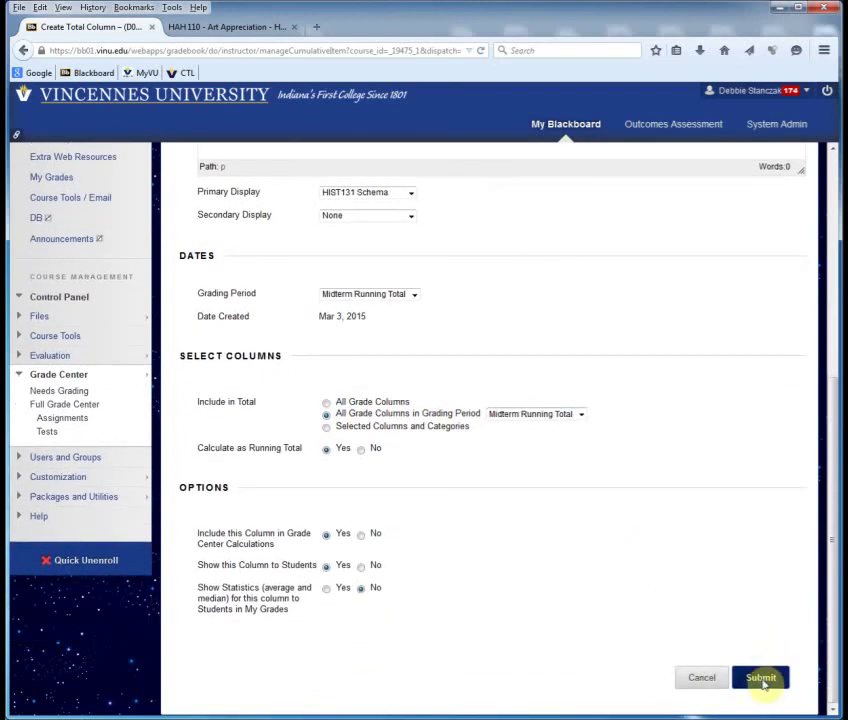
click(762, 680)
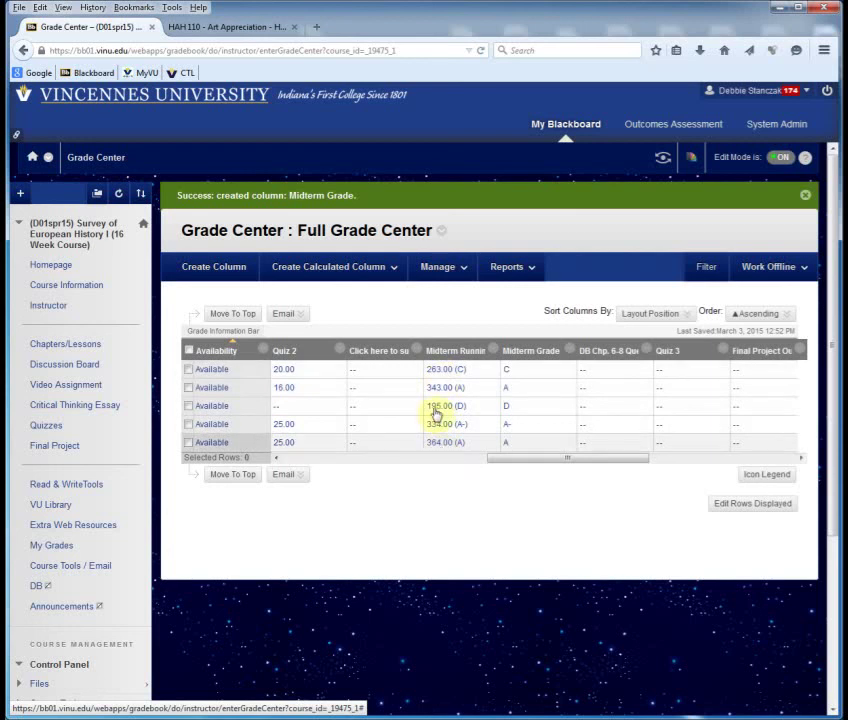
- Edit the Midterm Running Total column, set its secondary display to None, and submit the change
click(492, 352)
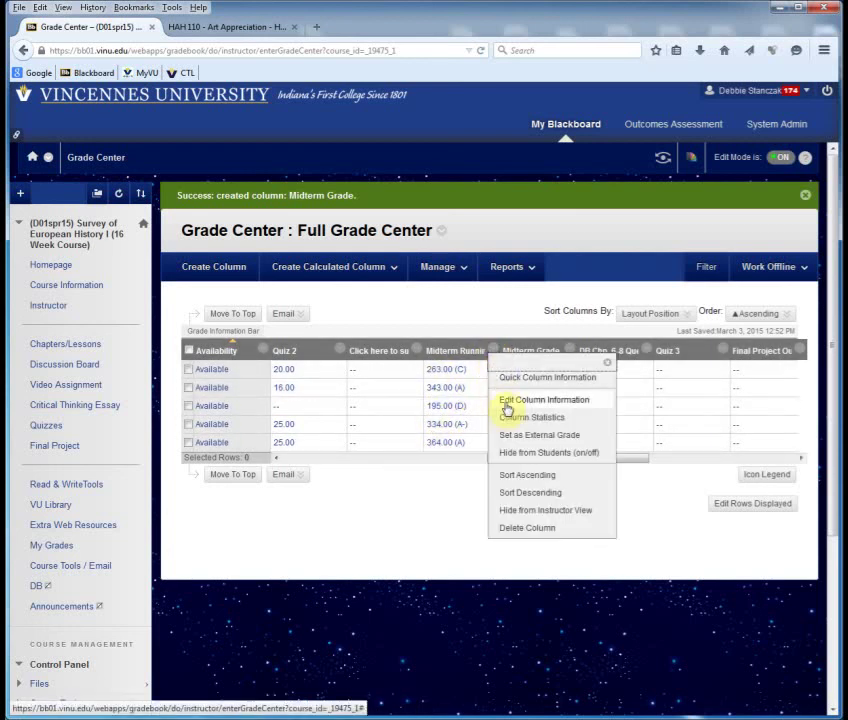
click(507, 400)
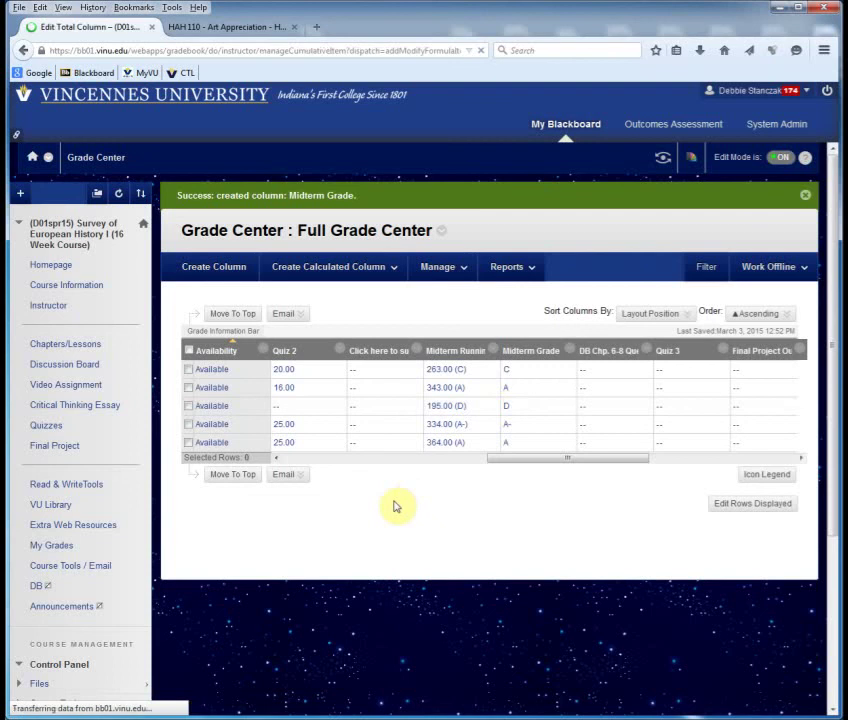
scroll(443, 611, down, 3)
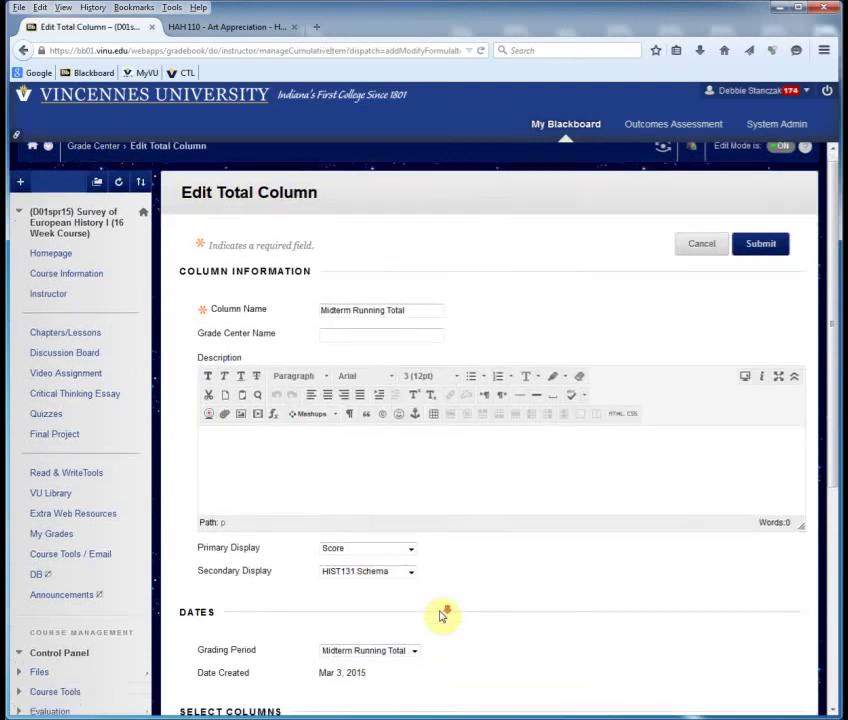
click(405, 431)
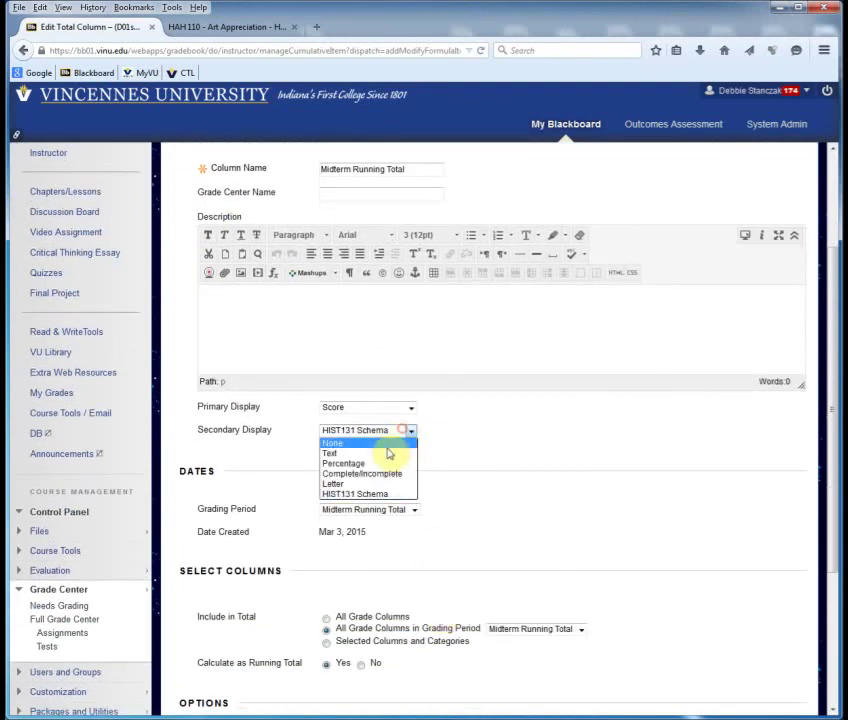
click(388, 445)
scroll(719, 312, up, 3)
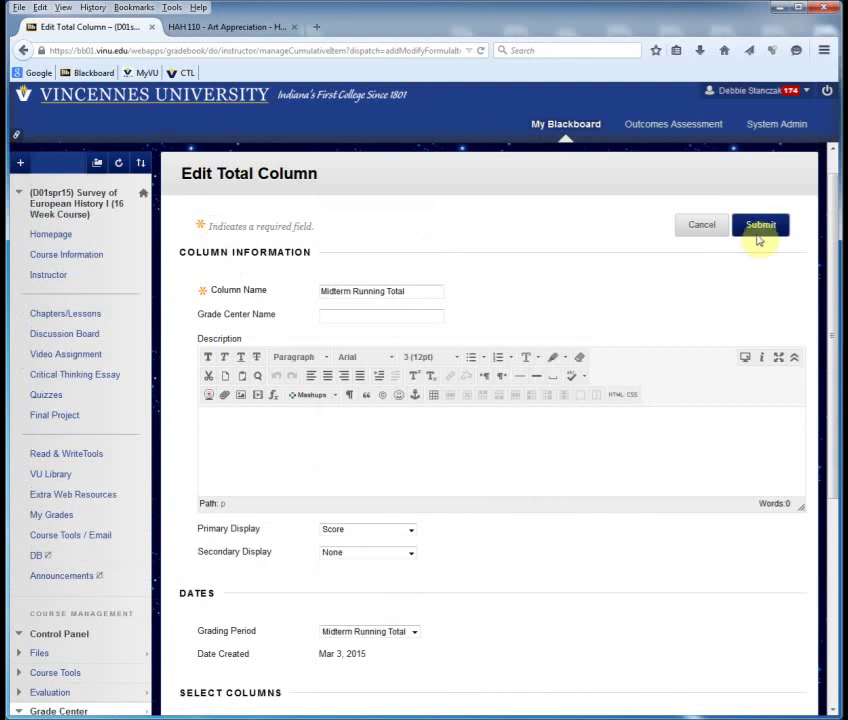
click(759, 225)
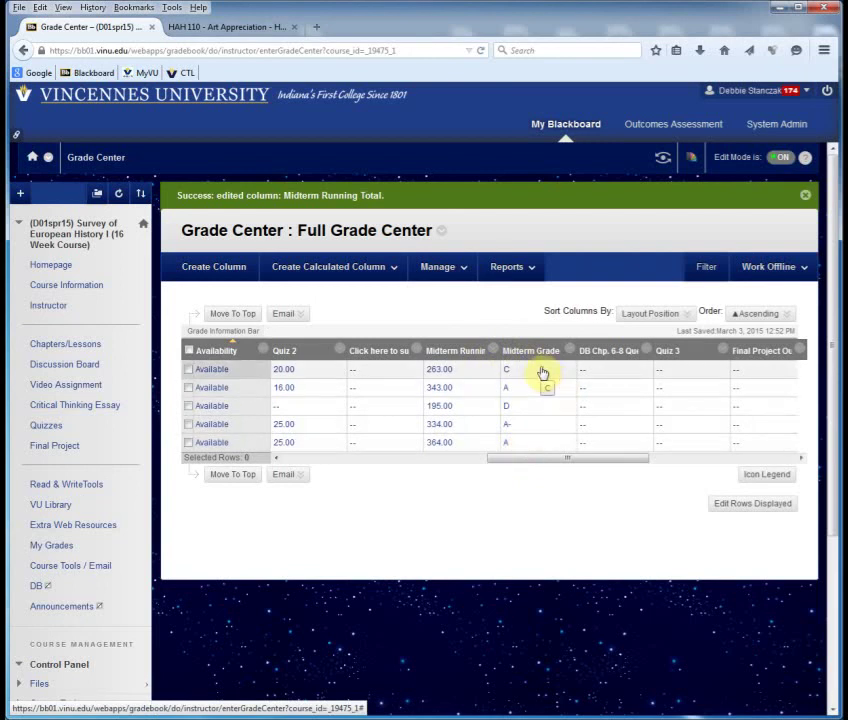
- Hide the Midterm Grade column from students
click(571, 351)
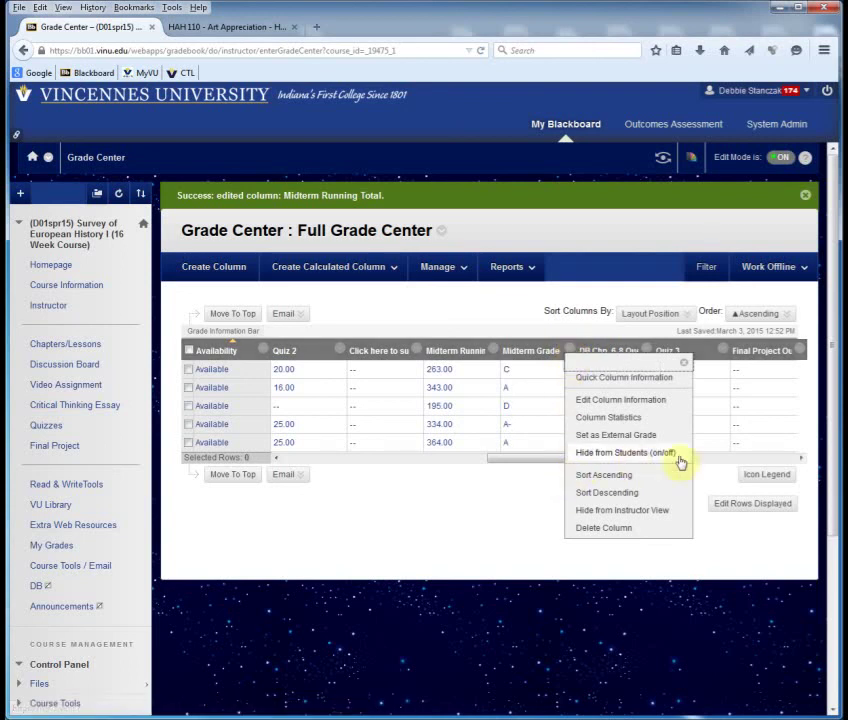
click(638, 456)
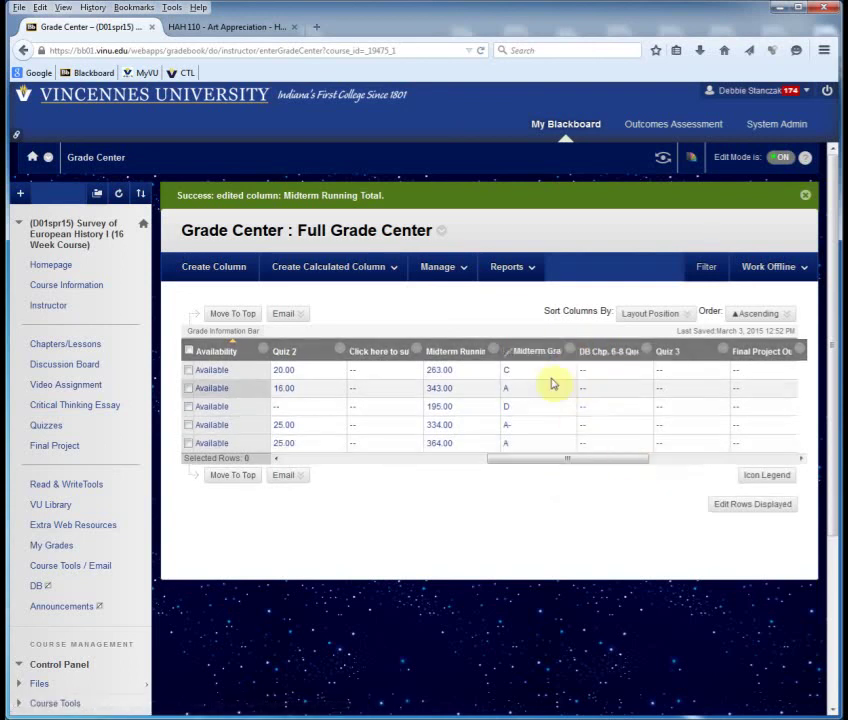
mouse_move(543, 360)
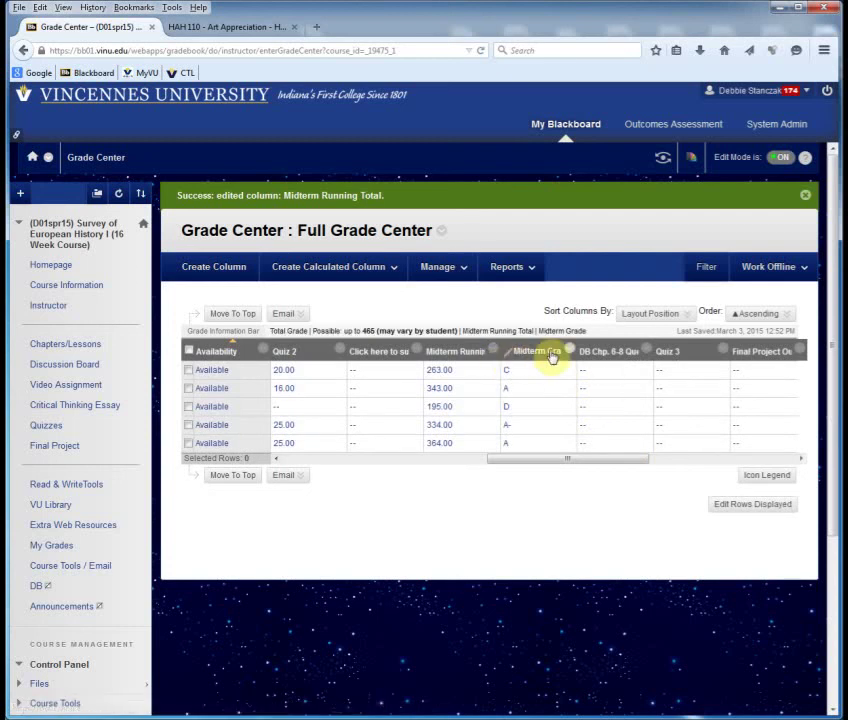
click(571, 352)
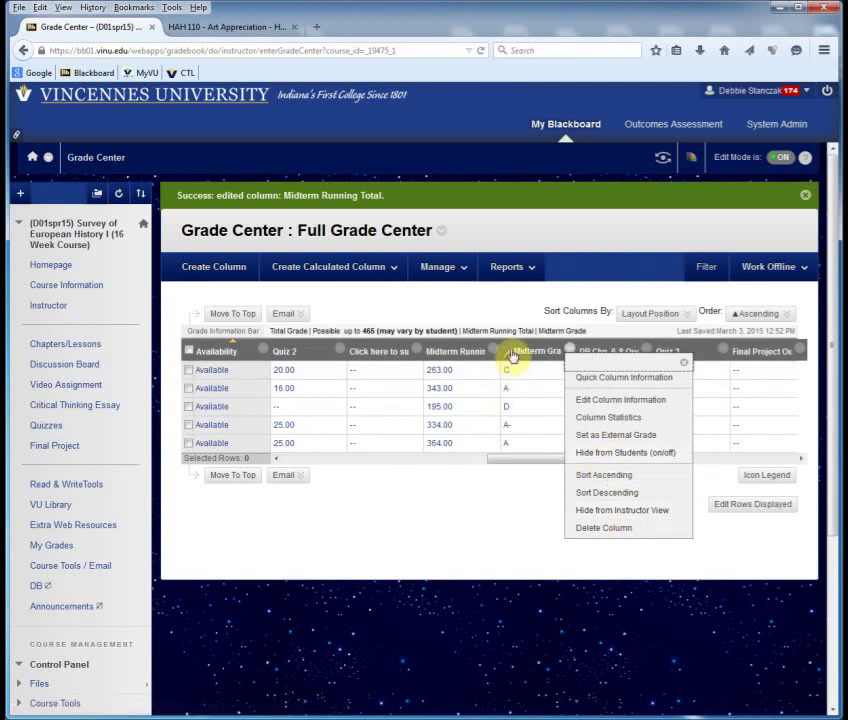
click(495, 532)
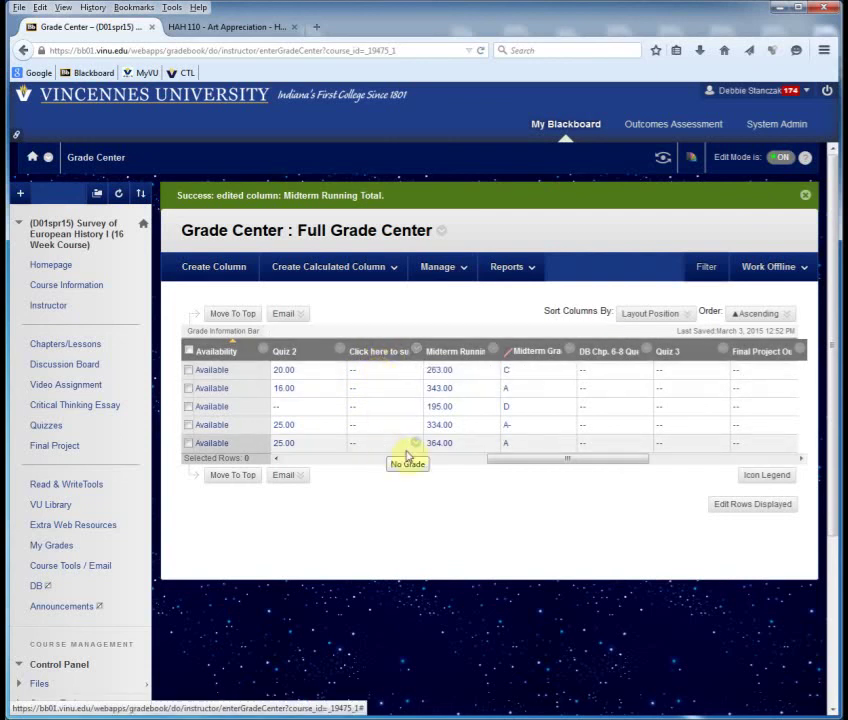
- Look through the grade columns from Introductions to Midterm Grade, checking for ungraded items that affect the midterm totals
scroll(418, 466, left, 1)
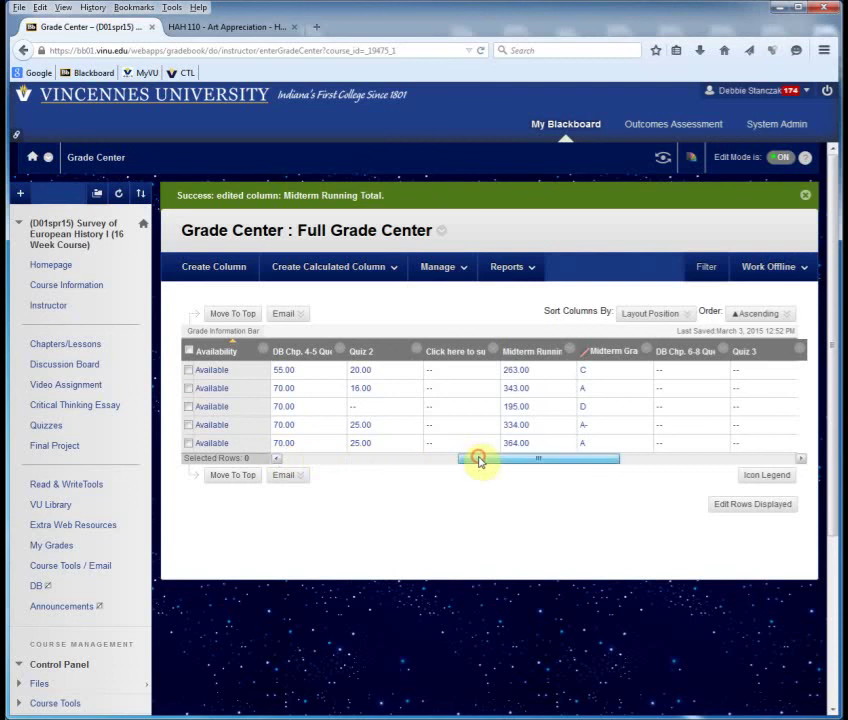
drag(479, 460, 425, 461)
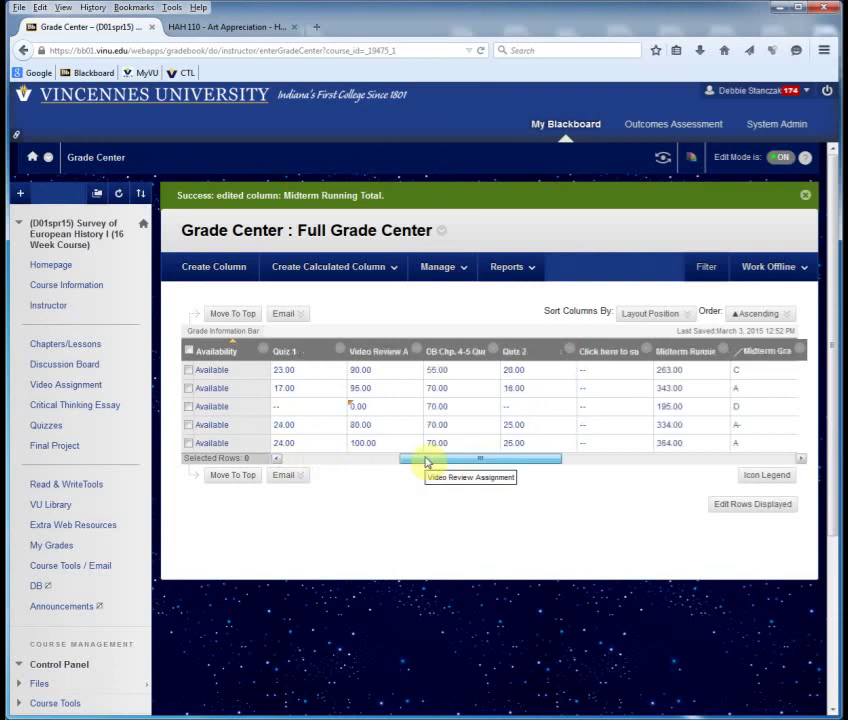
click(290, 408)
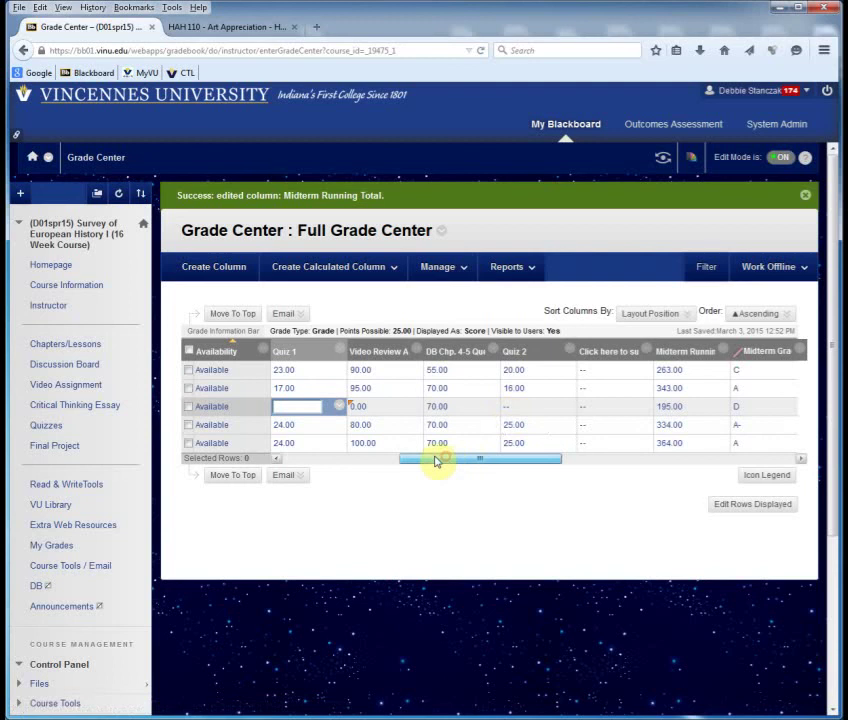
drag(435, 458, 327, 460)
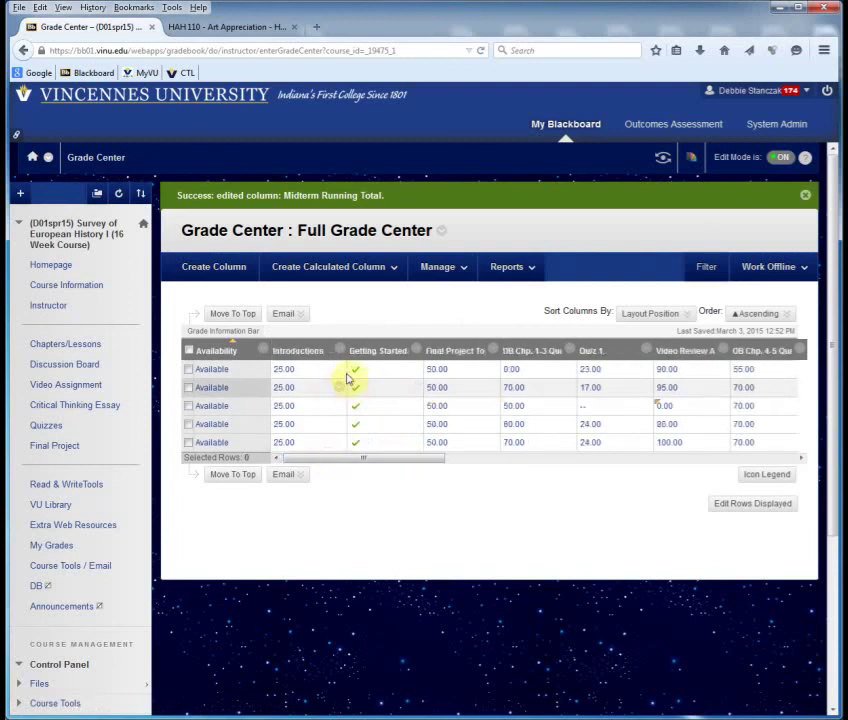
click(800, 461)
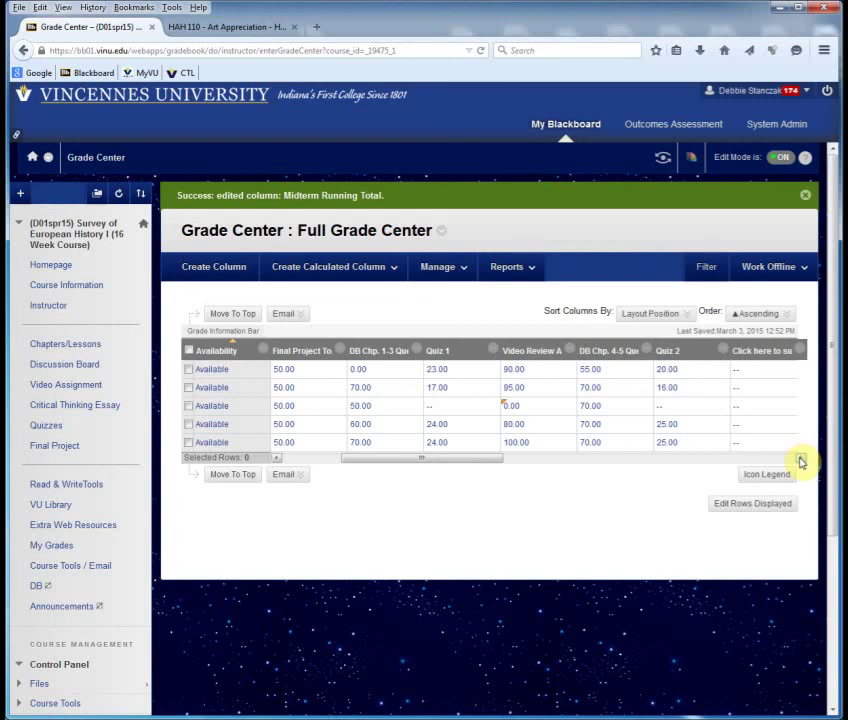
click(800, 460)
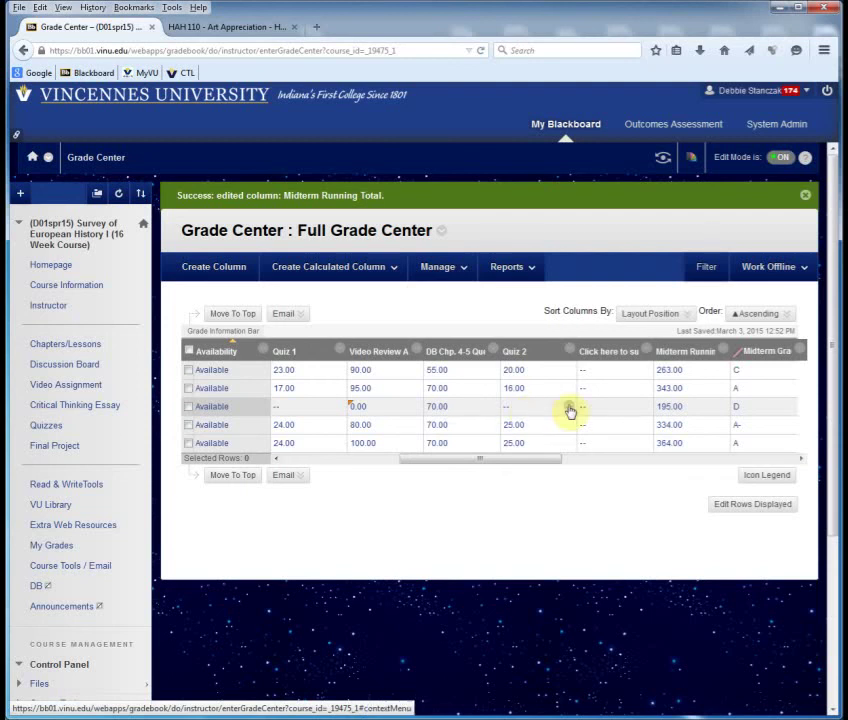
click(801, 458)
click(801, 458)
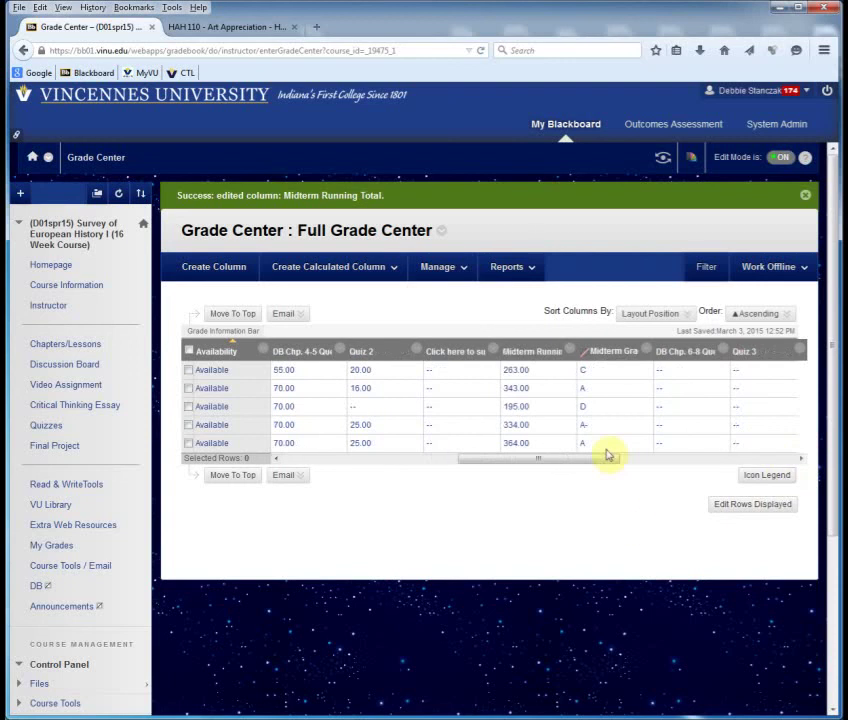